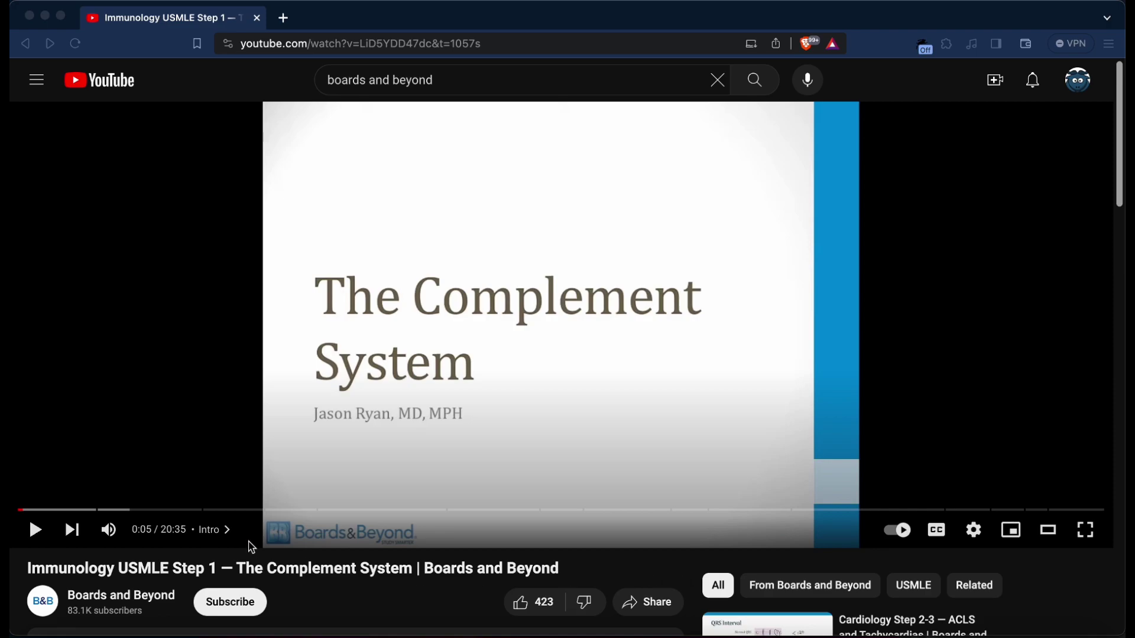
# Seek the Complement System lecture to its final Hypocomplementemia slide at 20:22.
pyautogui.click(32, 516)
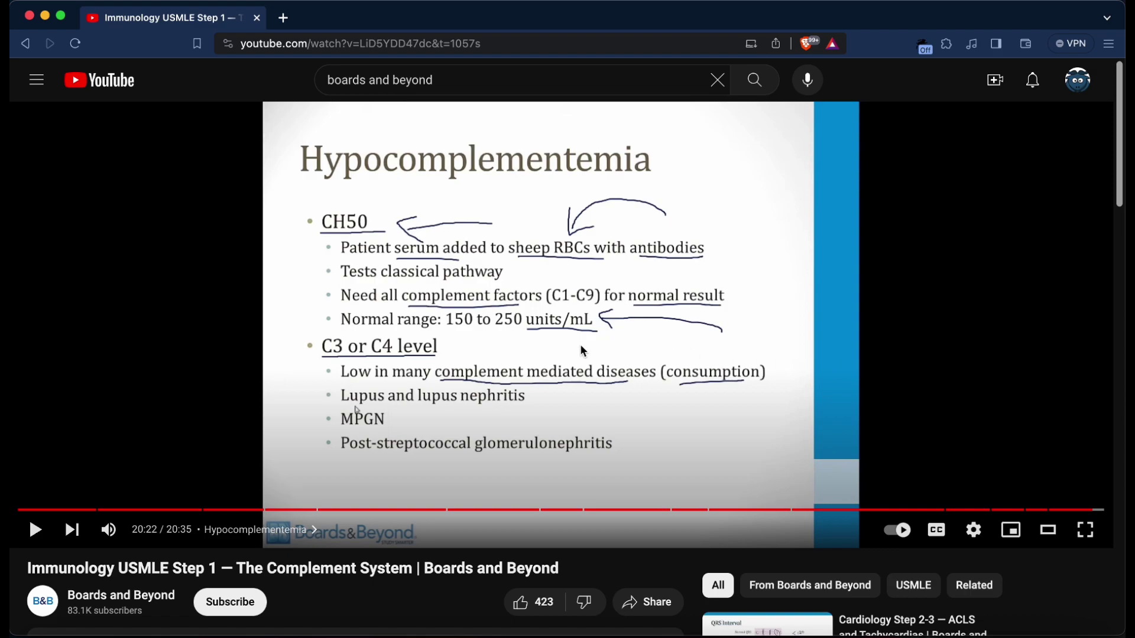
# Switch to Anki, open the card browser, and expand the #AK_Step1_v12 tag group.
pyautogui.click(464, 631)
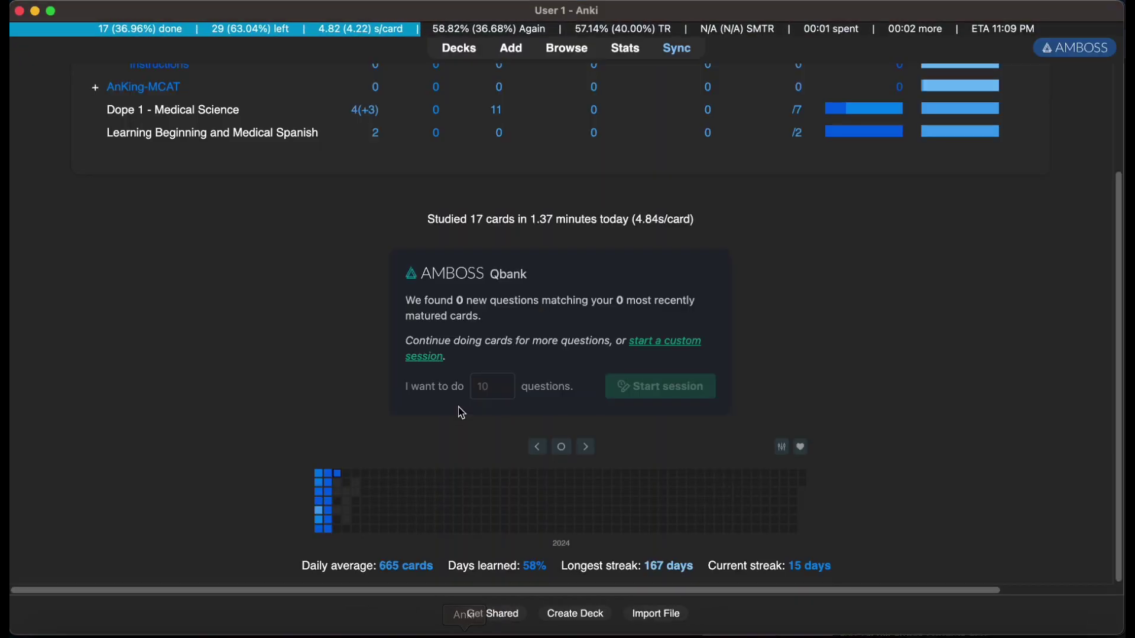
pyautogui.scroll(4, 461, 411)
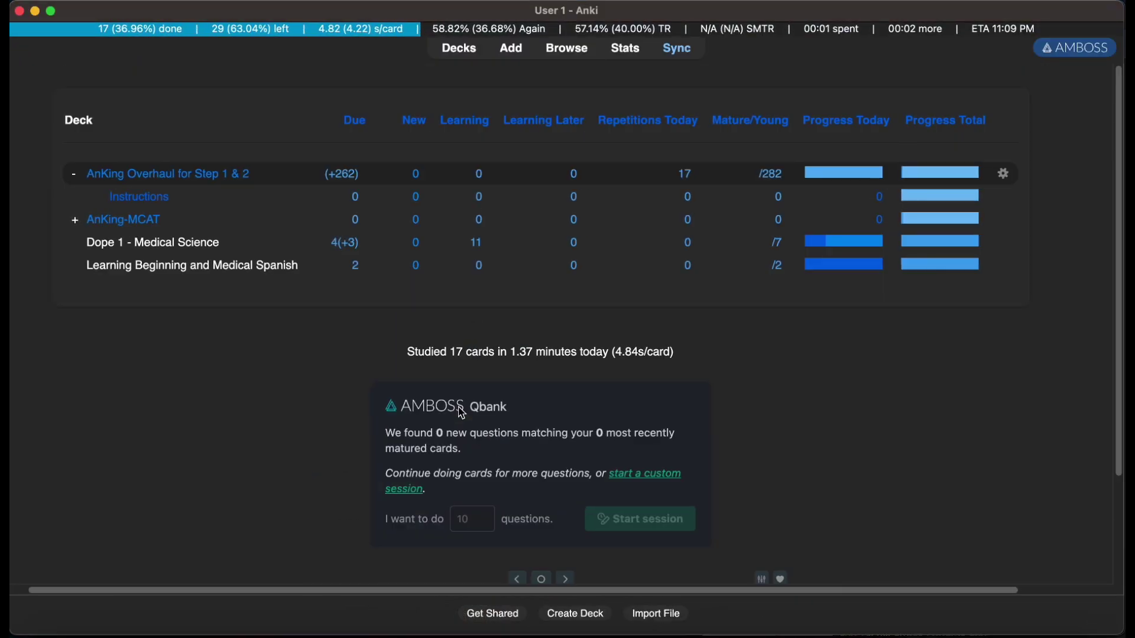
pyautogui.click(559, 49)
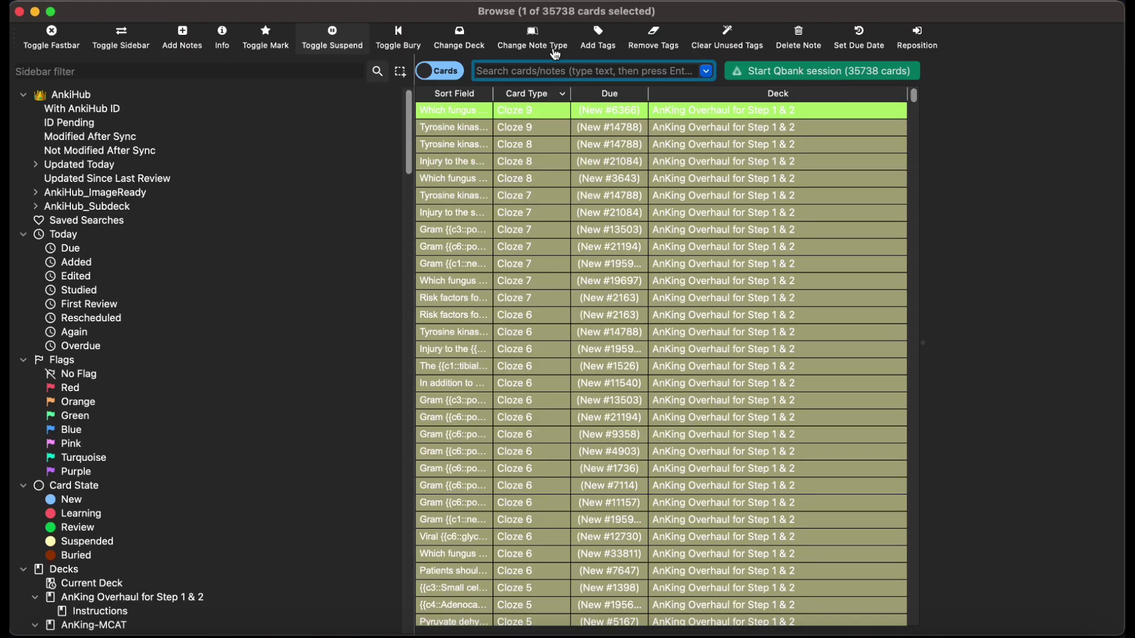
pyautogui.scroll(-3, 230, 473)
pyautogui.scroll(-20, 232, 474)
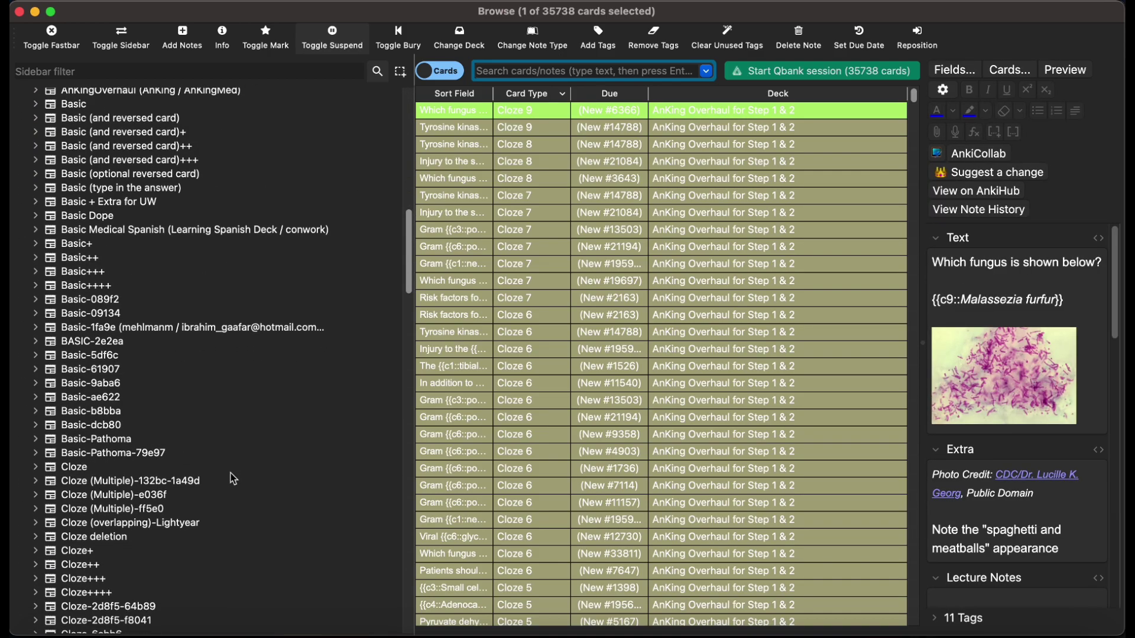
pyautogui.scroll(-5, 231, 475)
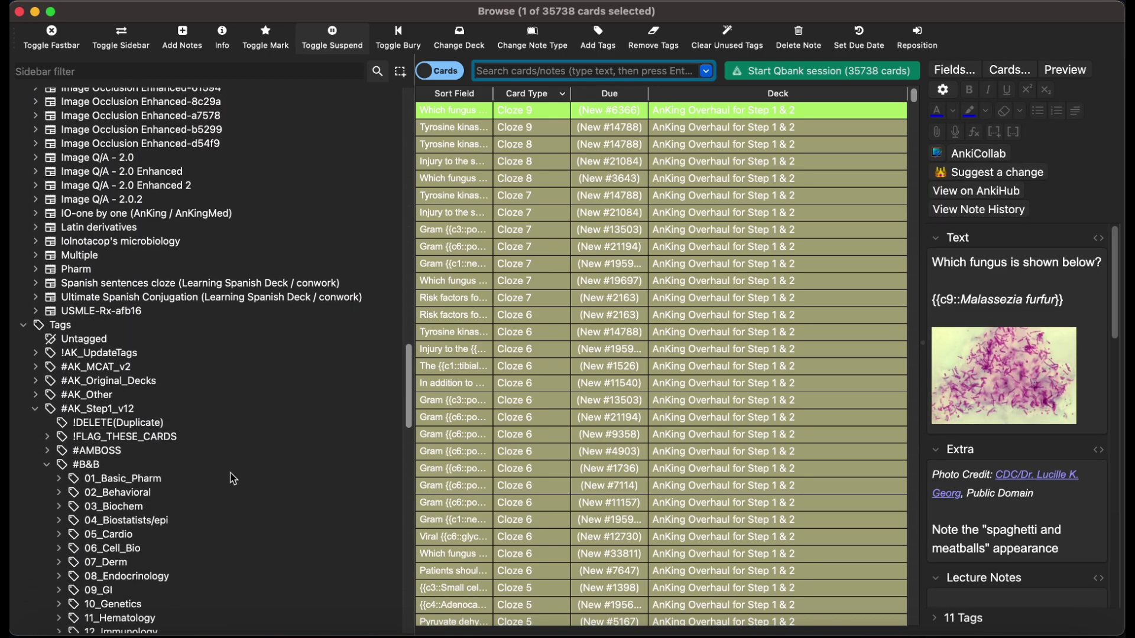
pyautogui.click(36, 413)
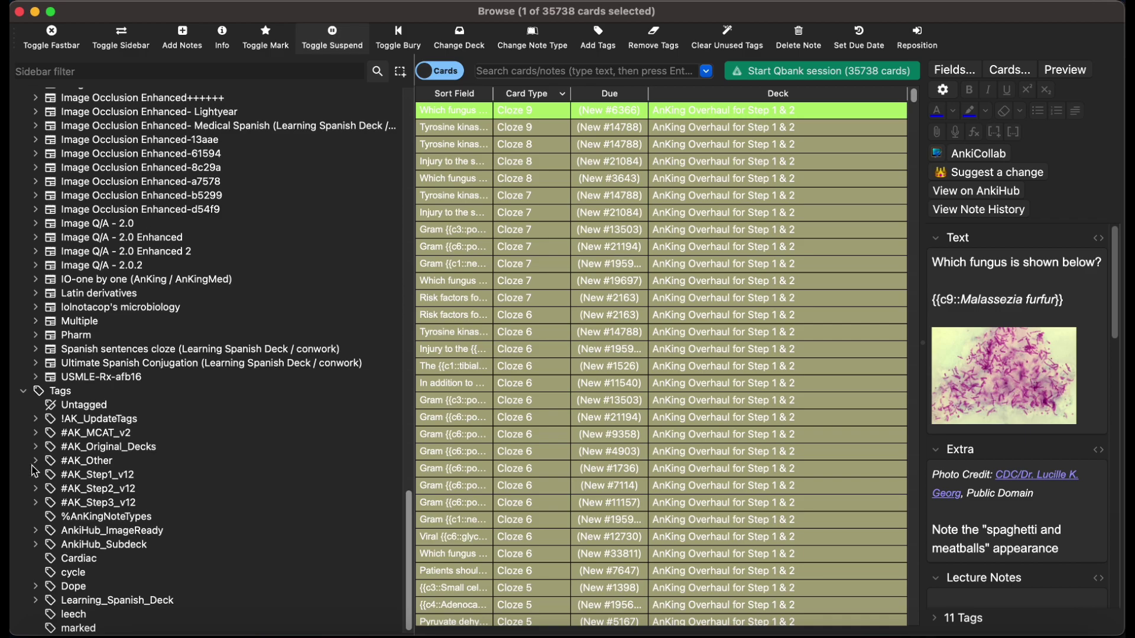
pyautogui.click(36, 474)
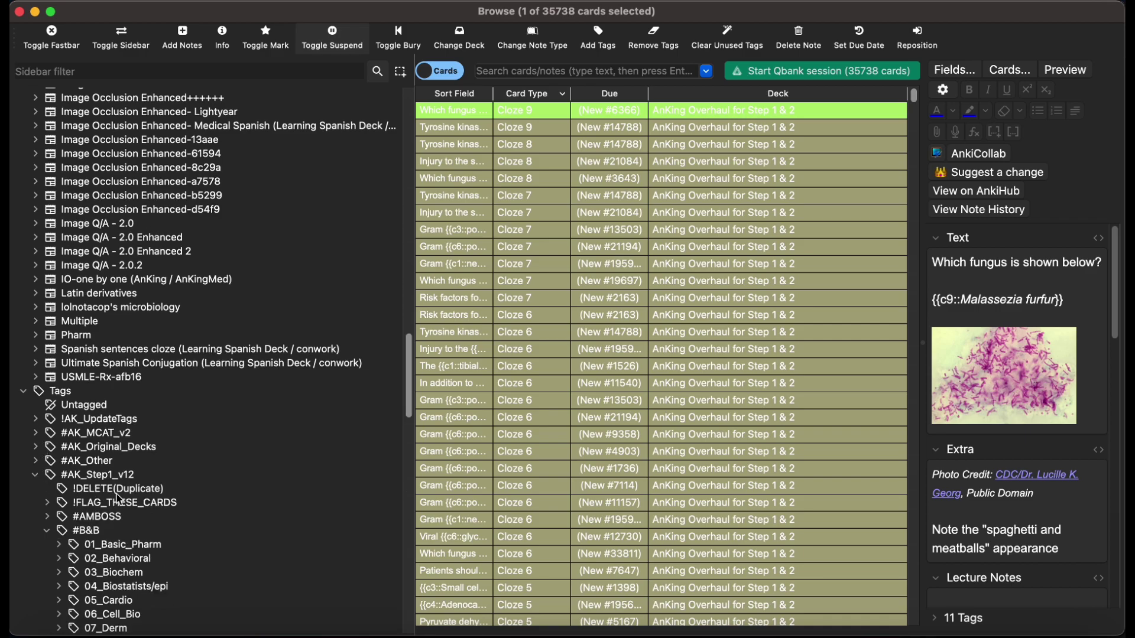
# Drill into #B&B > 12_Immunology > 01_Basic and filter to the 31 04_Complement_System cards.
pyautogui.scroll(-3, 118, 500)
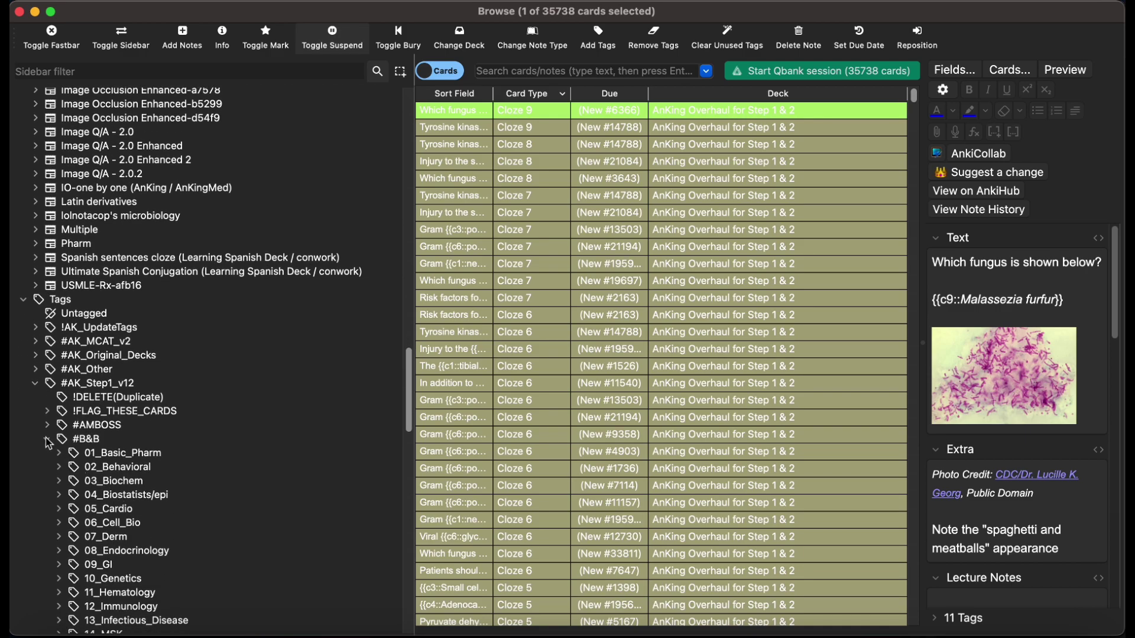
pyautogui.click(47, 439)
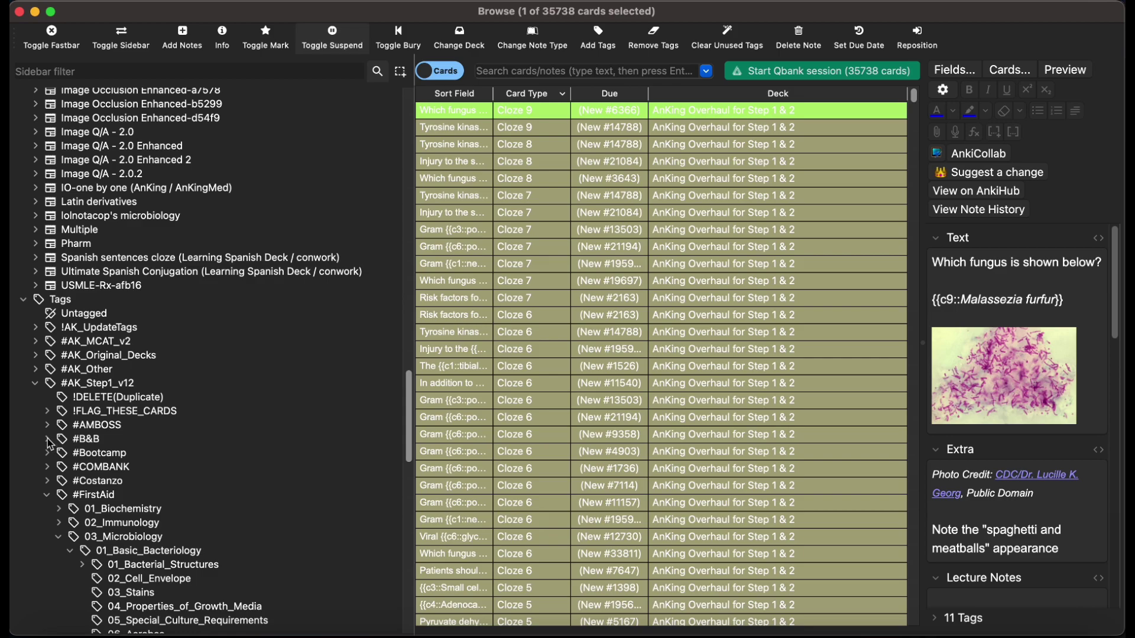
pyautogui.click(48, 440)
pyautogui.scroll(-1, 93, 473)
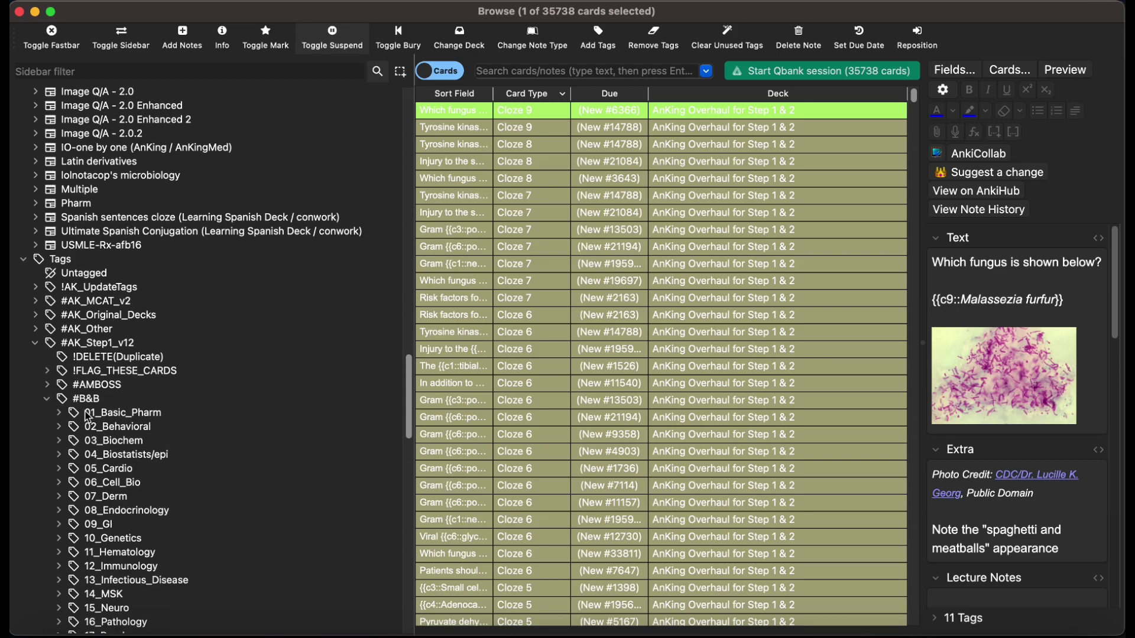
pyautogui.scroll(-1, 136, 451)
pyautogui.scroll(-3, 136, 451)
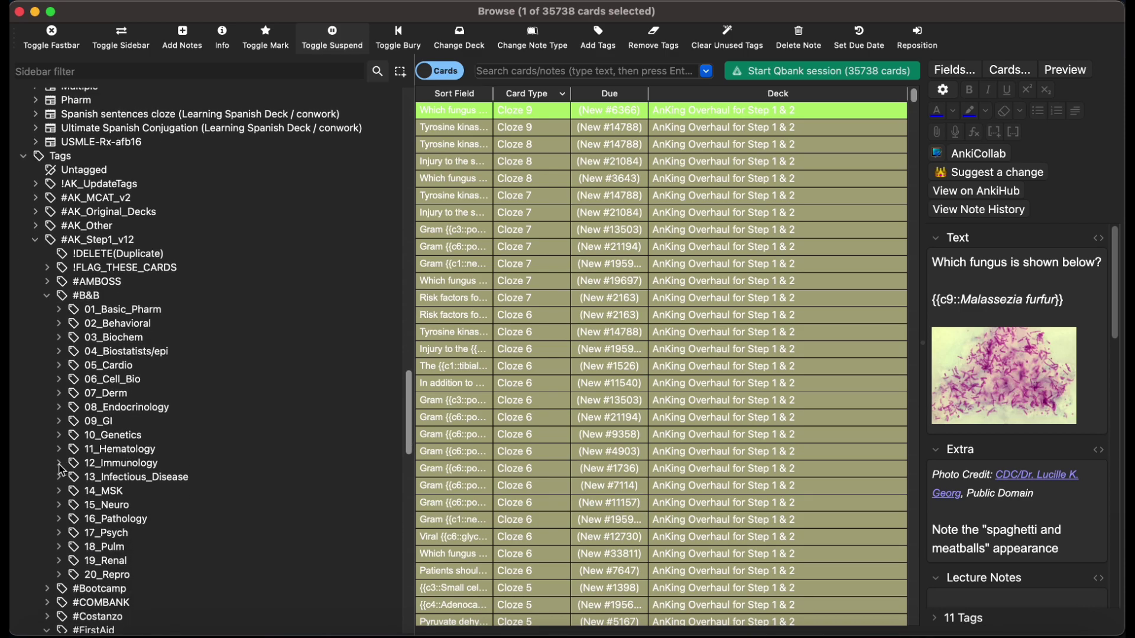
pyautogui.click(60, 464)
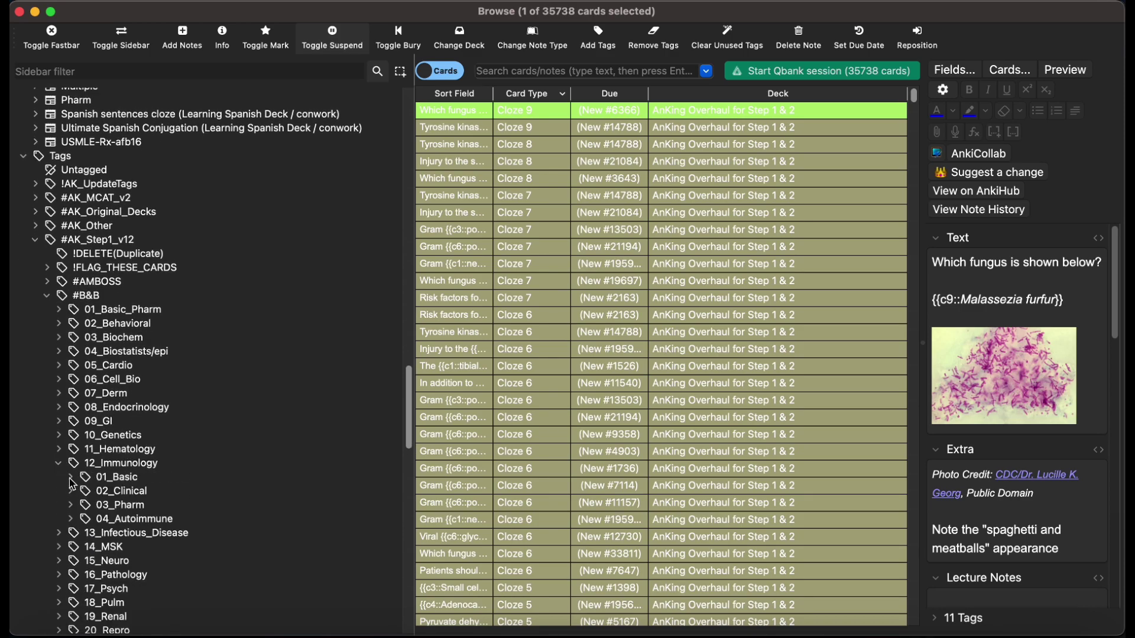
pyautogui.click(71, 478)
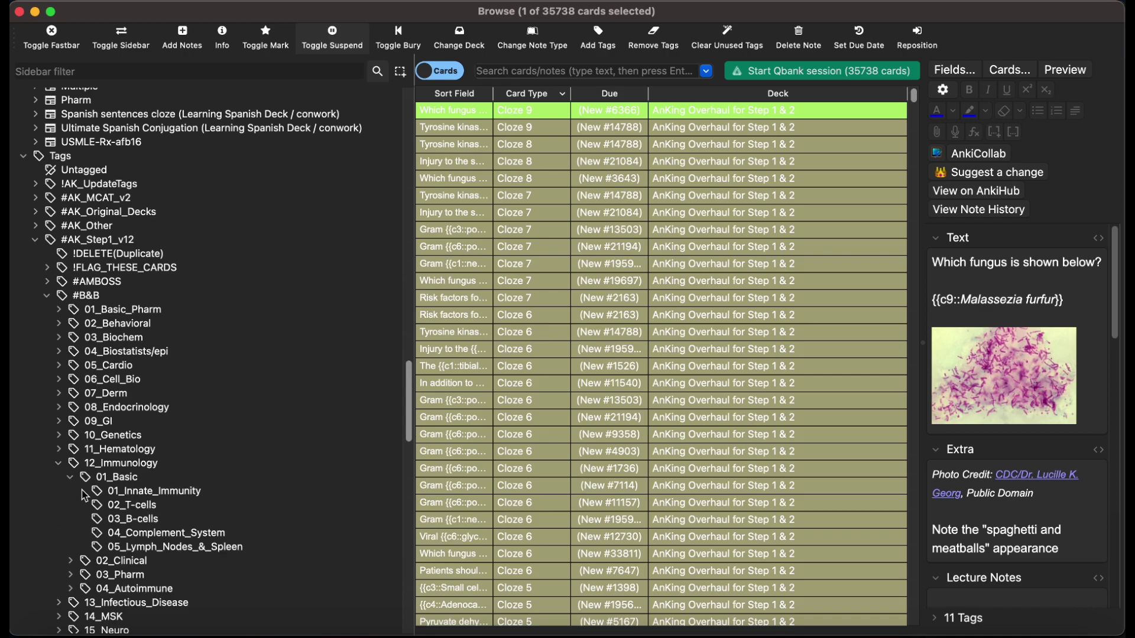
pyautogui.click(147, 536)
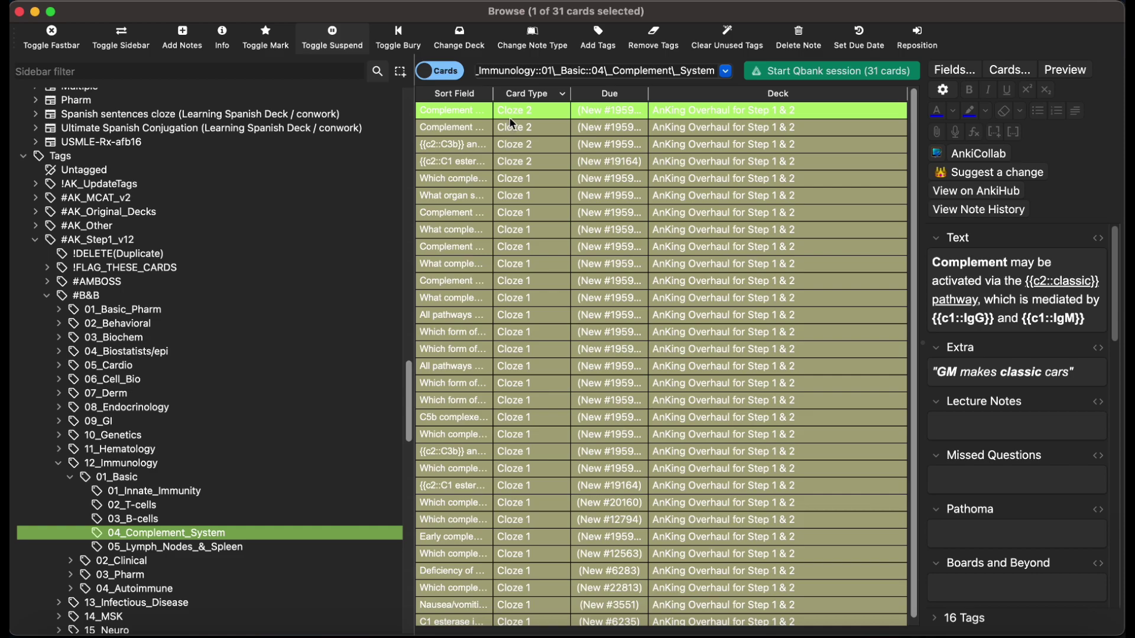
# Select all 31 Complement System cards and unsuspend them.
pyautogui.click(94, 1)
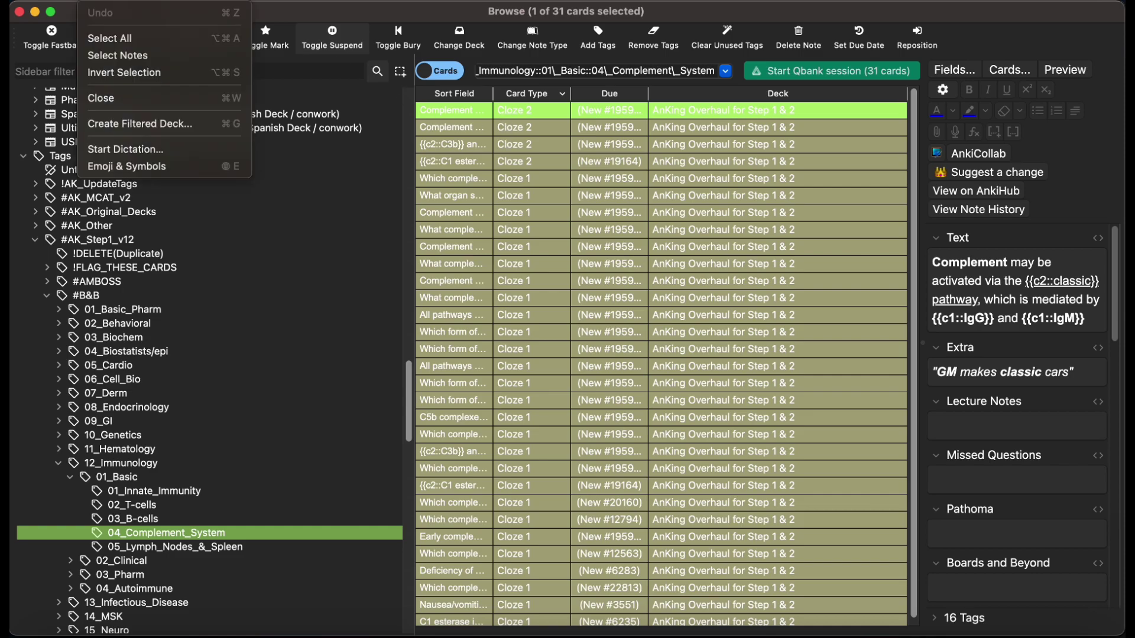
pyautogui.click(109, 38)
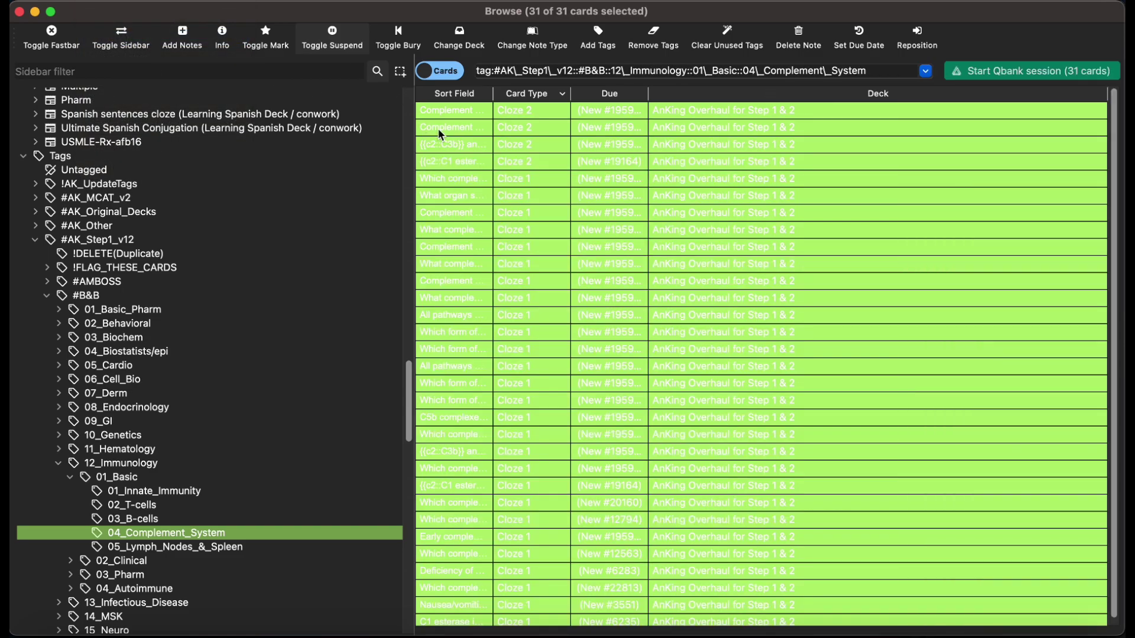
pyautogui.rightClick(543, 203)
pyautogui.click(594, 284)
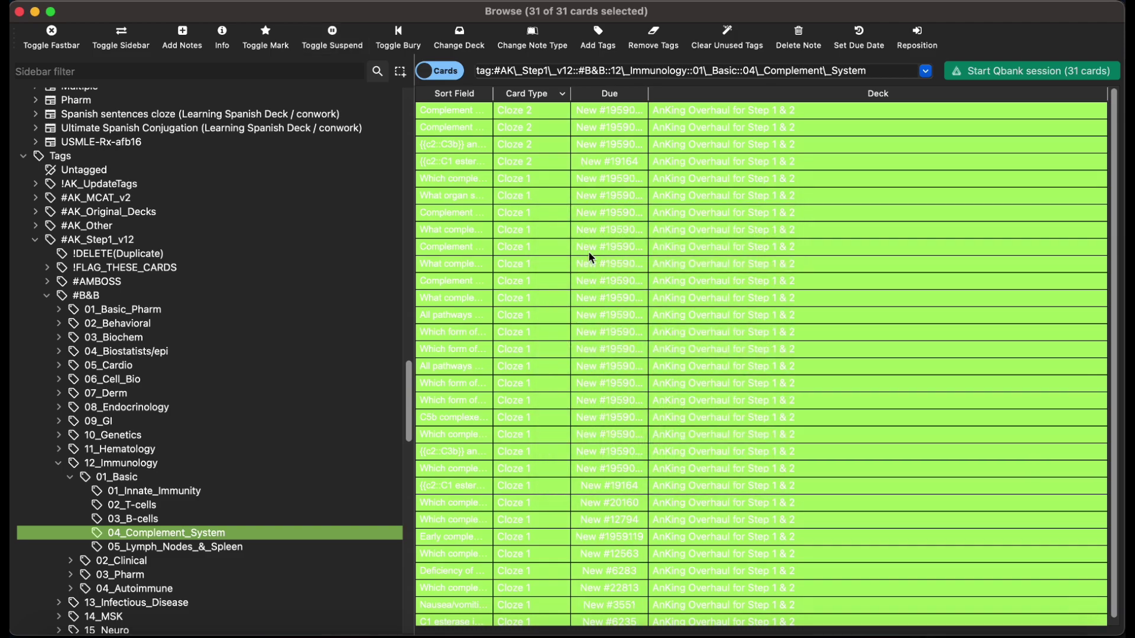
pyautogui.click(587, 229)
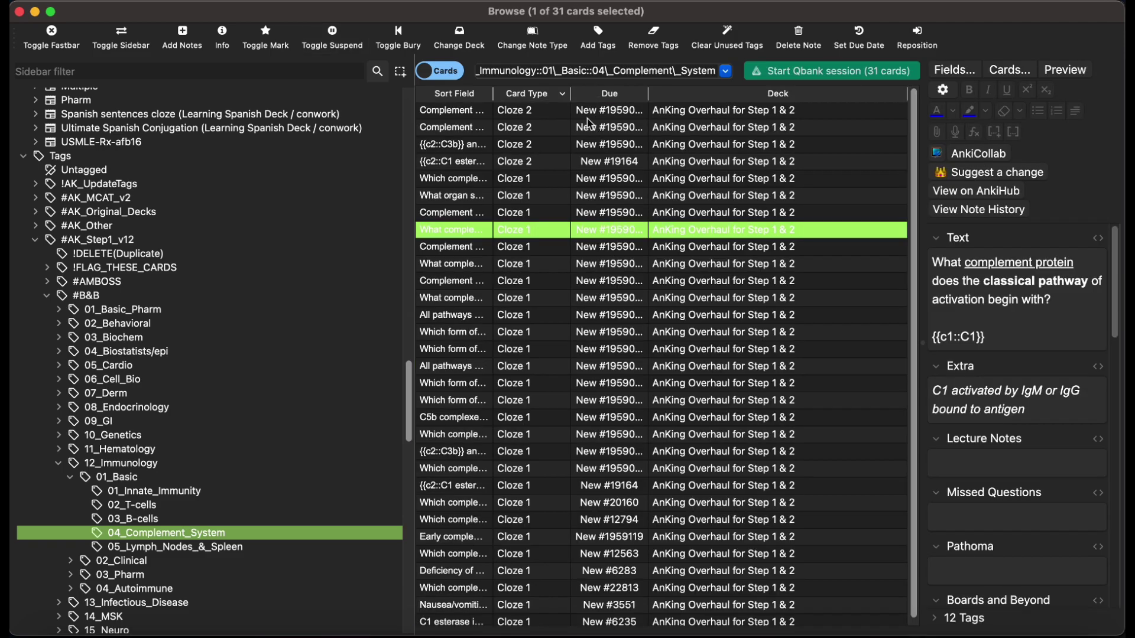
# Select all 31 cards again and give them a red flag.
pyautogui.click(106, 5)
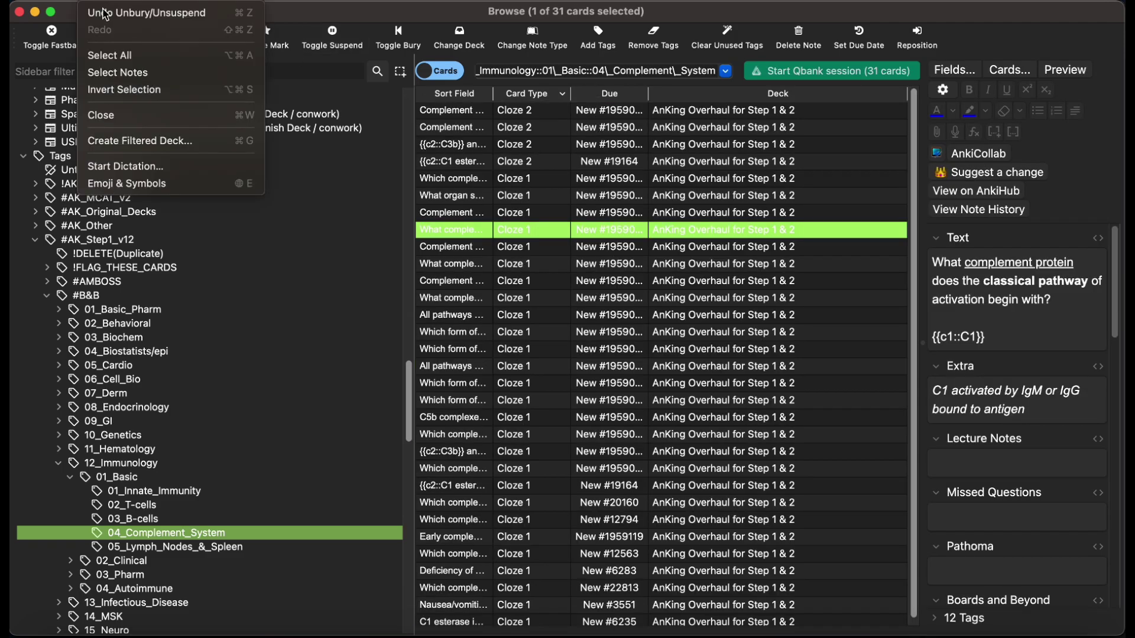
pyautogui.click(109, 53)
pyautogui.rightClick(470, 210)
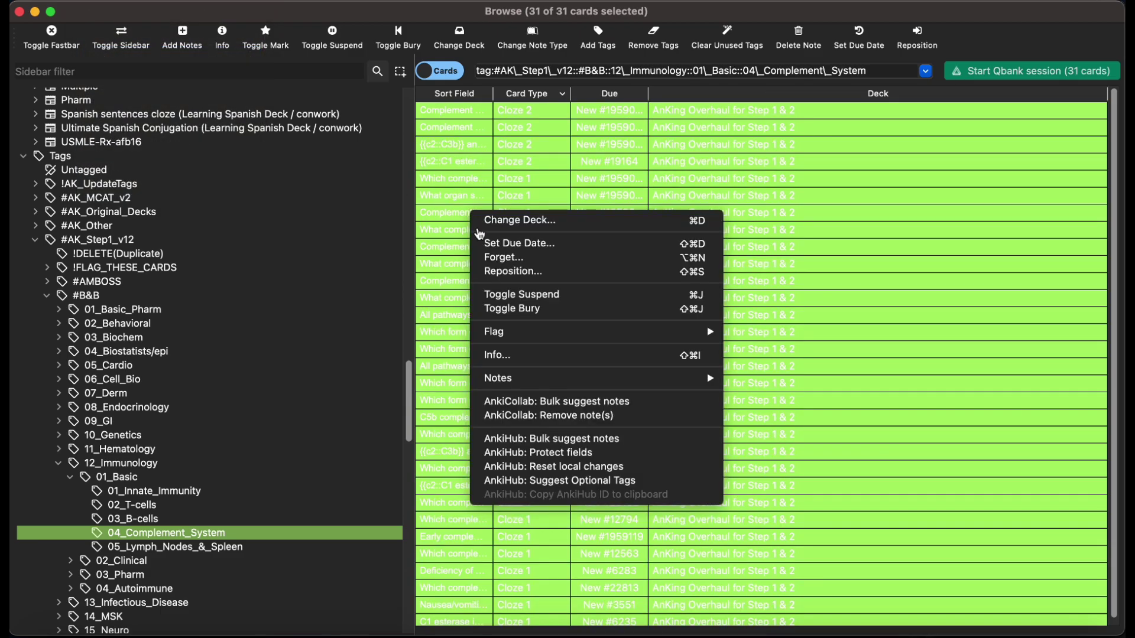
pyautogui.moveTo(511, 336)
pyautogui.click(759, 334)
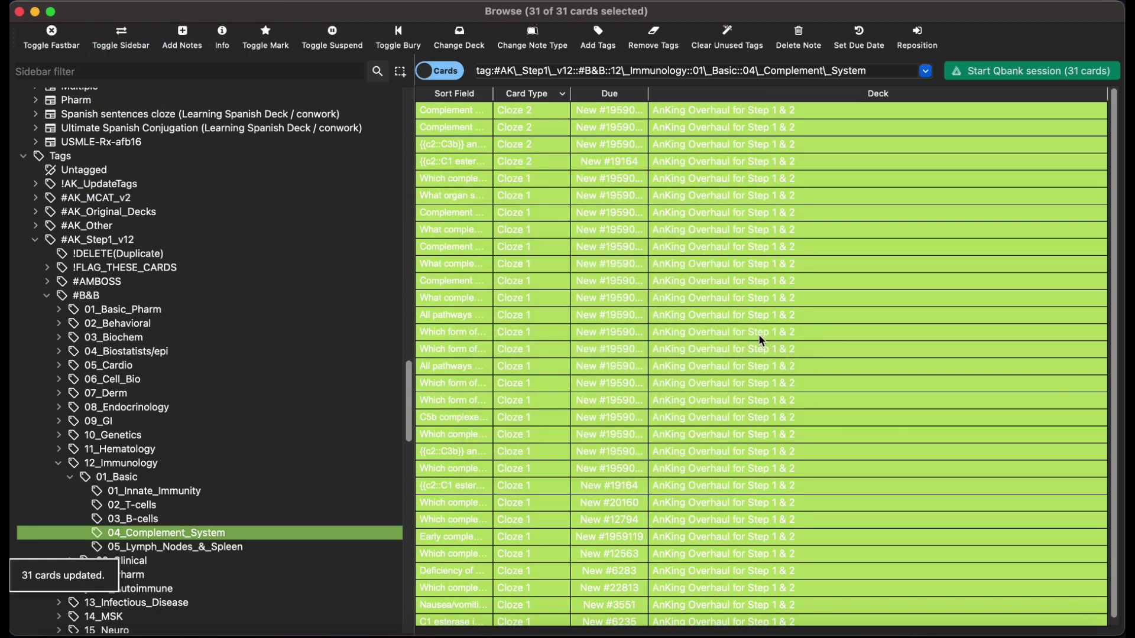
# Confirm the red flags, close the card browser, and open the Tools menu.
pyautogui.click(492, 172)
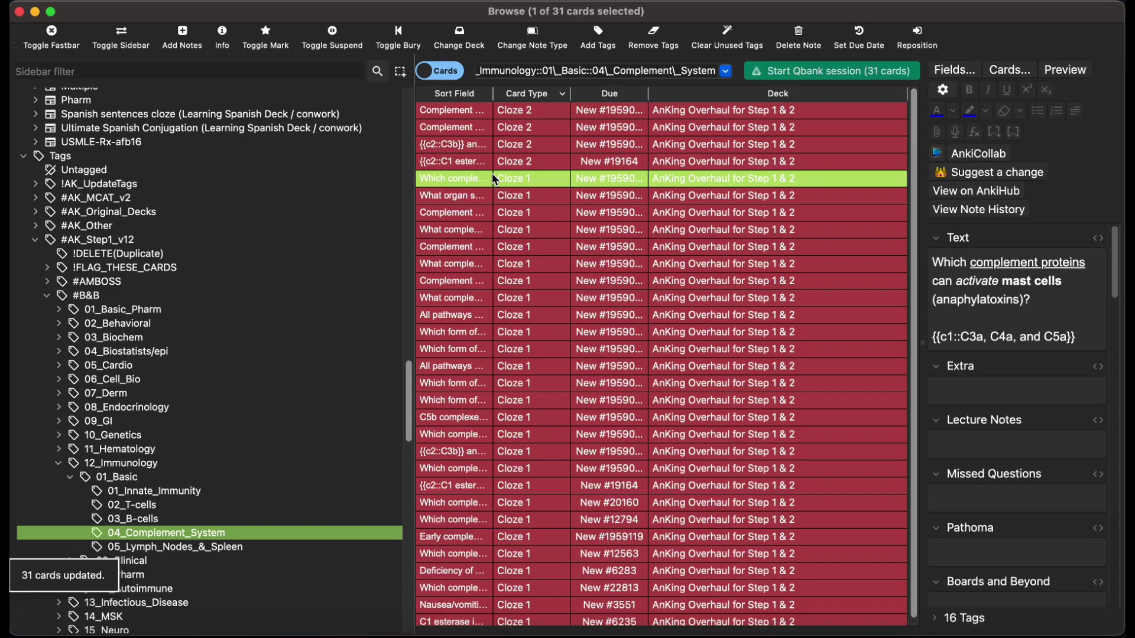
pyautogui.click(19, 12)
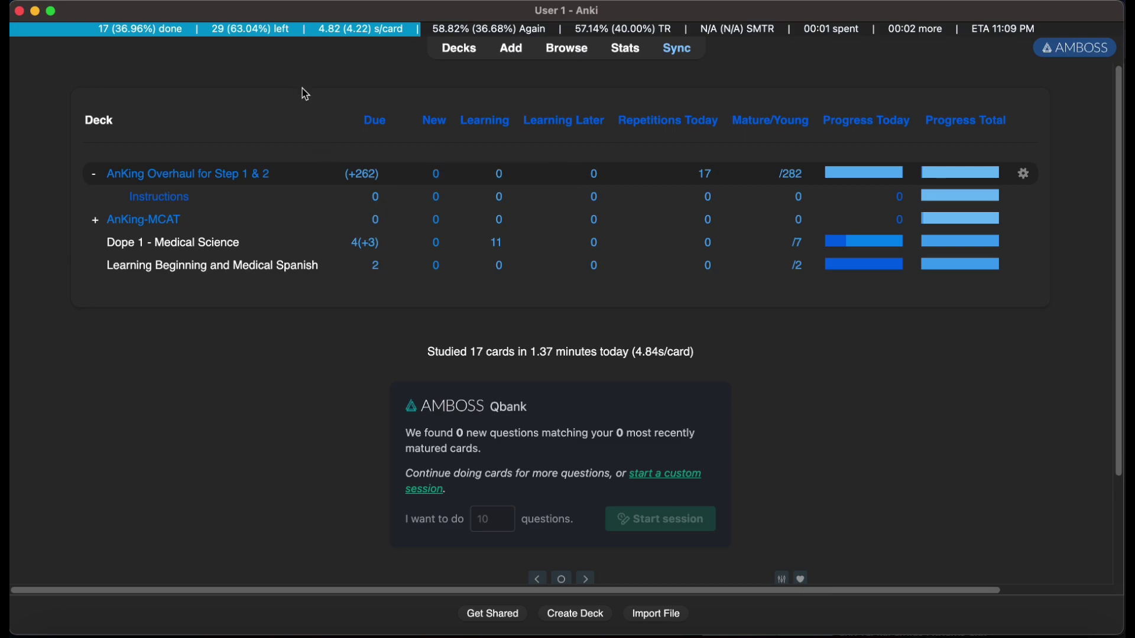
pyautogui.click(214, 5)
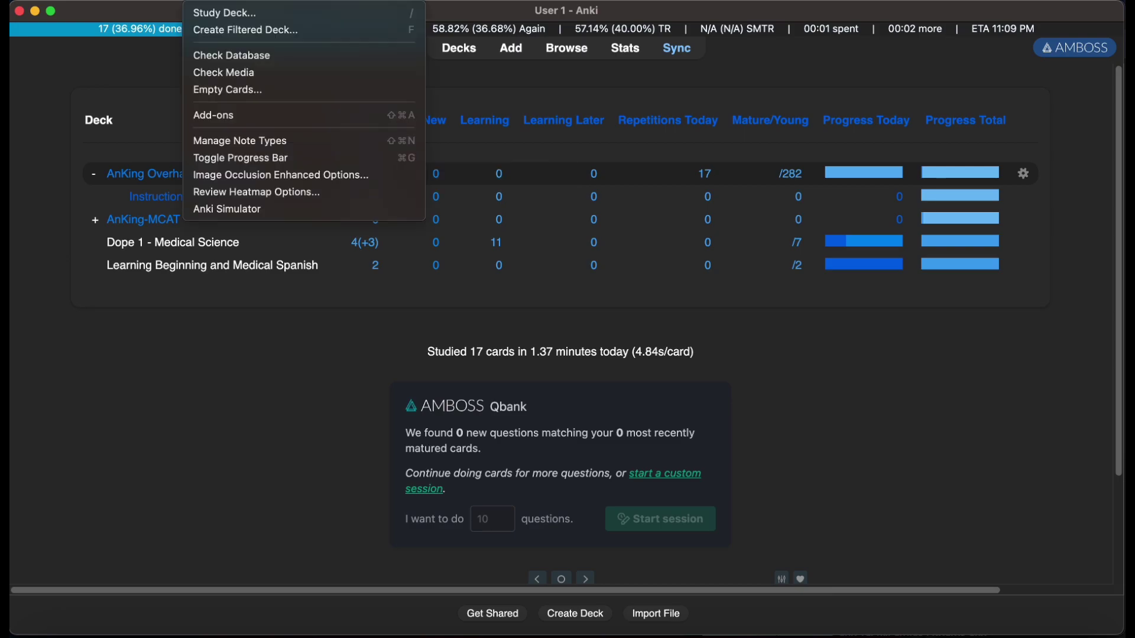
# Name the new filtered deck 'BnB Complement System Cards'.
pyautogui.click(226, 31)
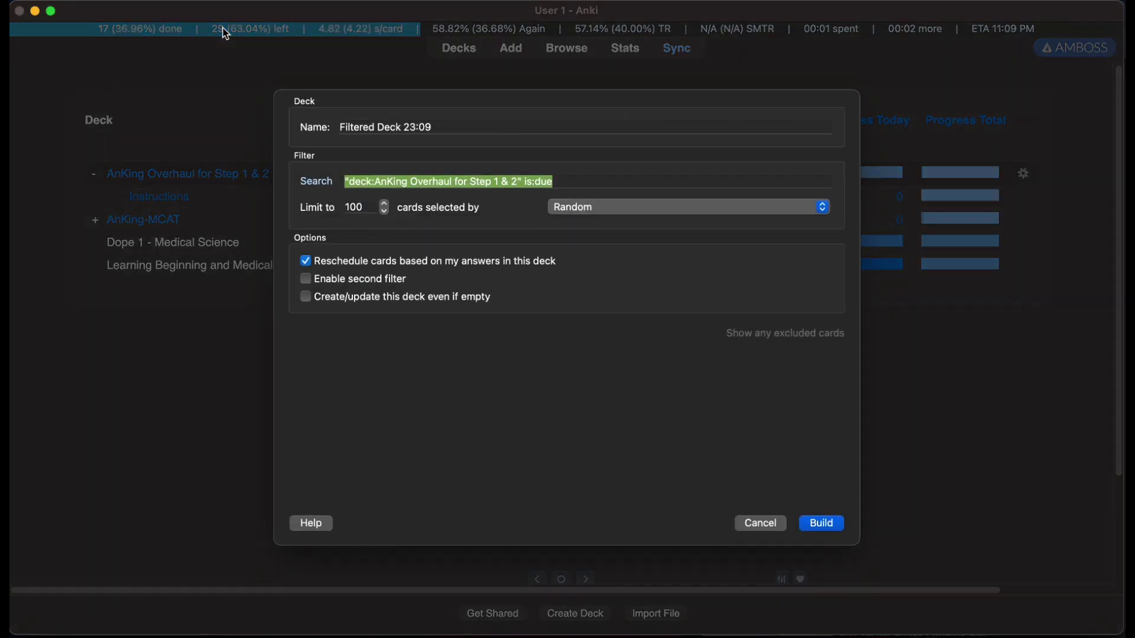
pyautogui.doubleClick(379, 127)
pyautogui.click(379, 129)
pyautogui.tripleClick(379, 129)
pyautogui.write('BnB C')
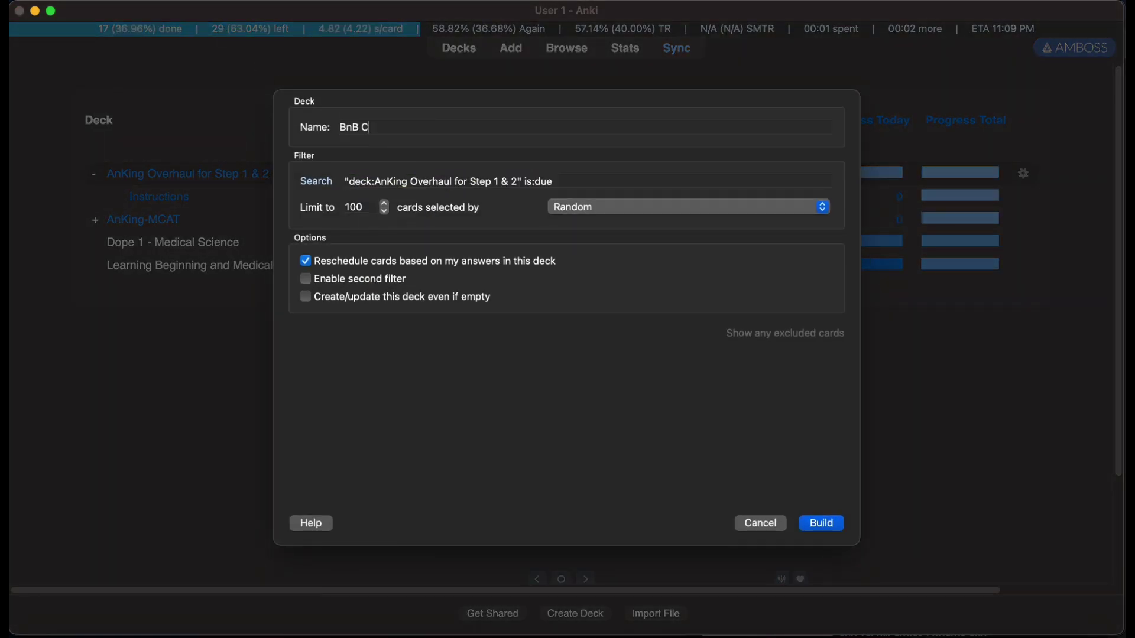
pyautogui.write('omplement Systems')
pyautogui.press('BackSpace')
pyautogui.press('BackSpace')
pyautogui.press('BackSpace')
pyautogui.write('m Ca')
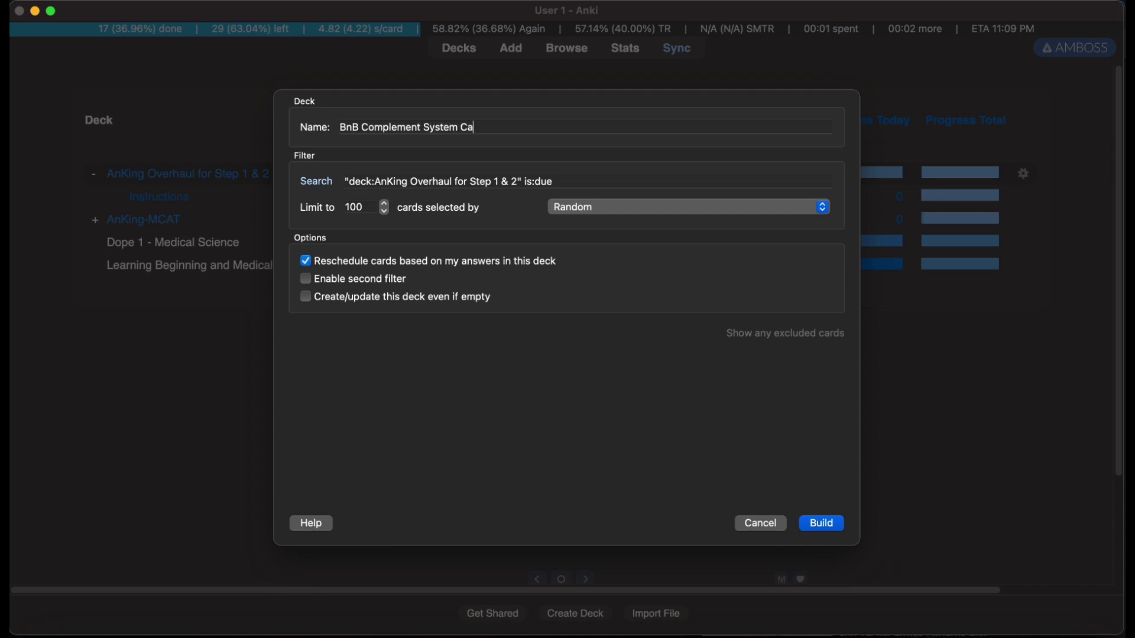
pyautogui.write('rds')
# Set the search to flag:1 and the limit to 9999, then build the deck.
pyautogui.tripleClick(381, 181)
pyautogui.write('fl')
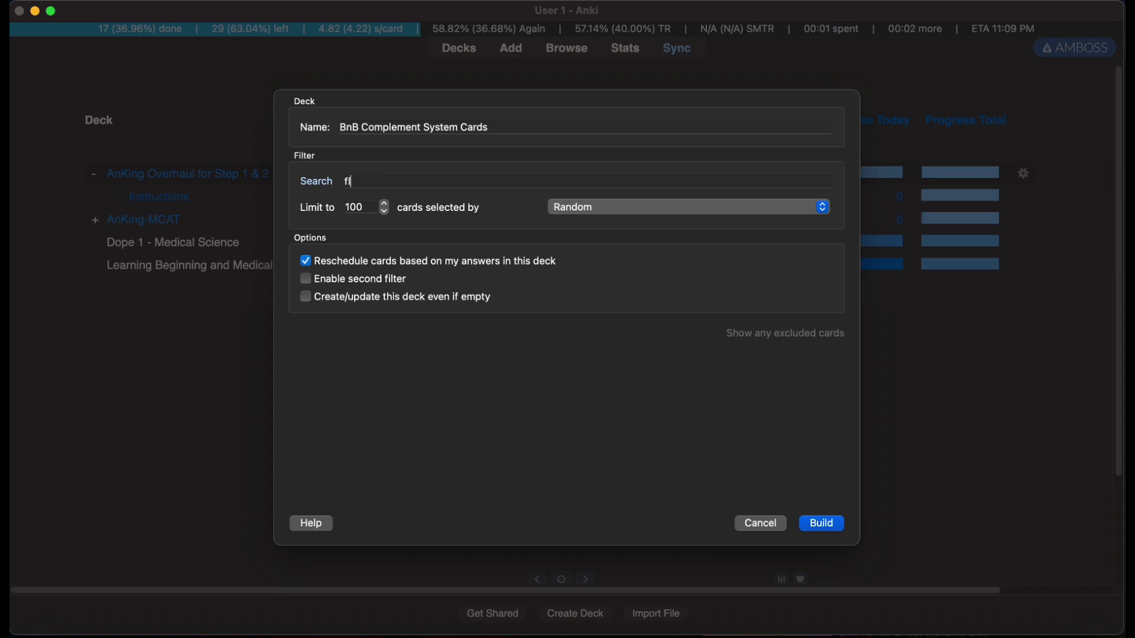
pyautogui.write('ag:1')
pyautogui.doubleClick(358, 208)
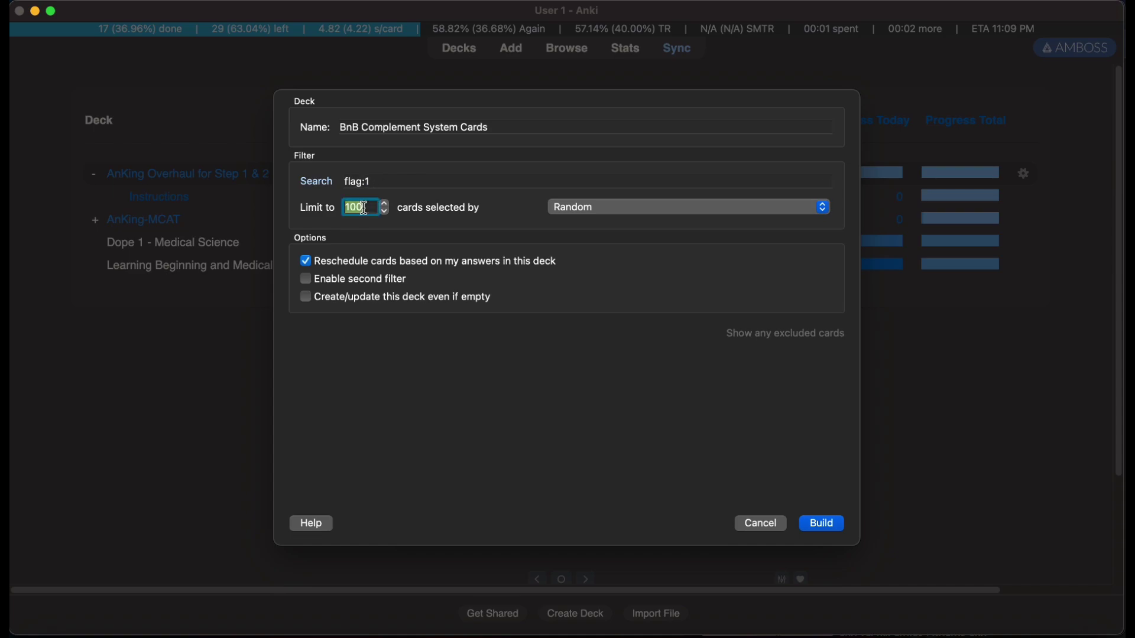
pyautogui.write('9999')
pyautogui.click(822, 525)
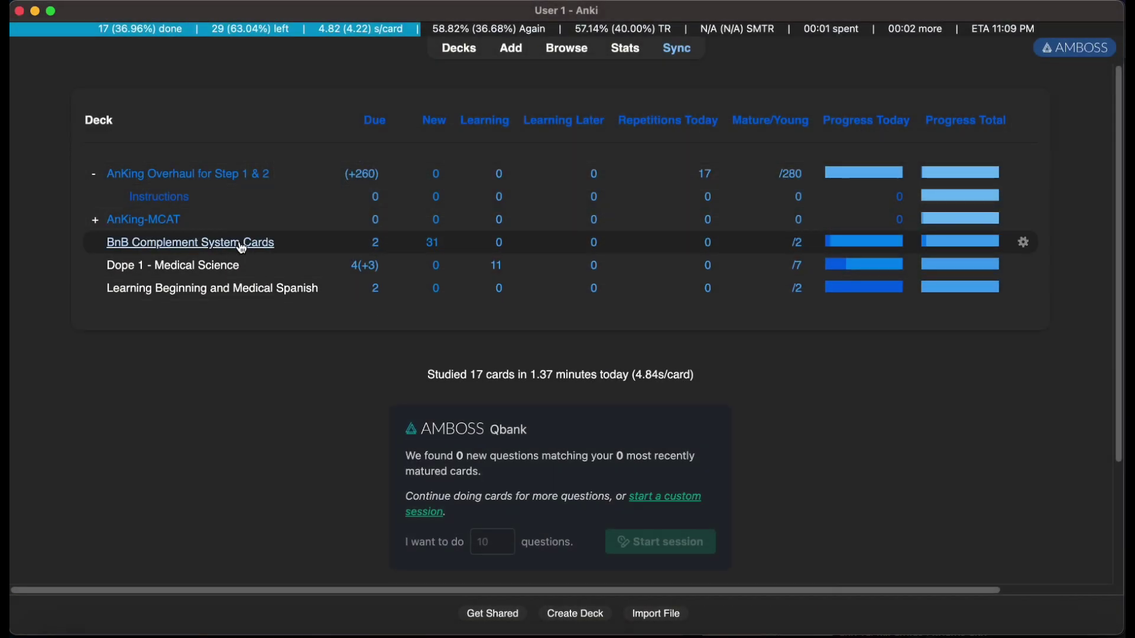
# Open BnB Complement System Cards, review and rate several cards, then return to the deck list.
pyautogui.click(241, 247)
pyautogui.click(549, 404)
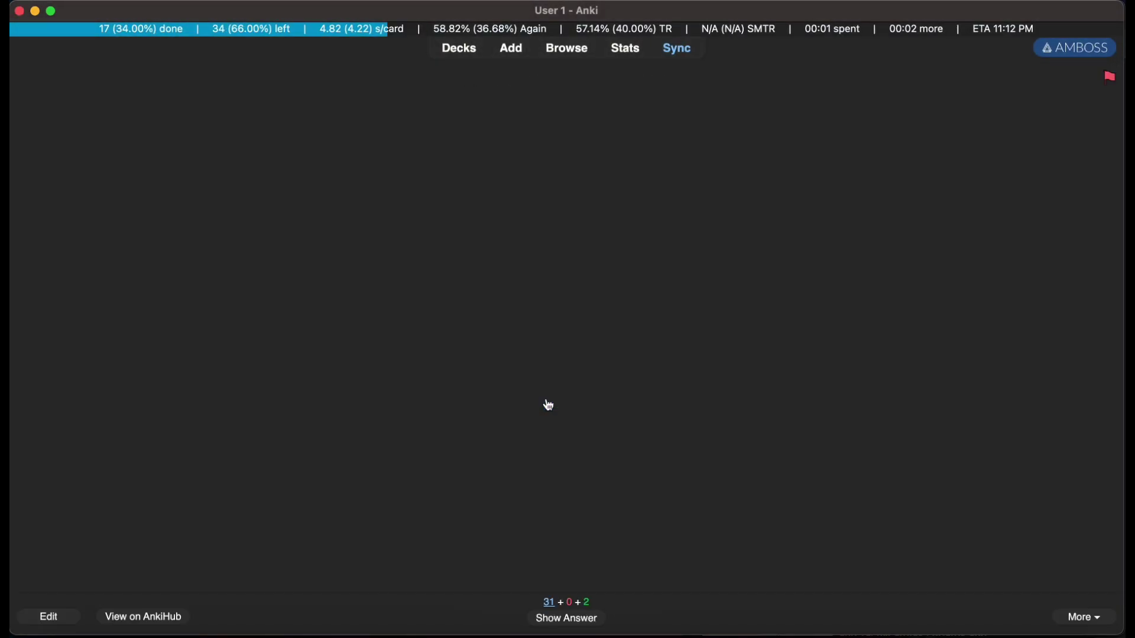
pyautogui.press('space')
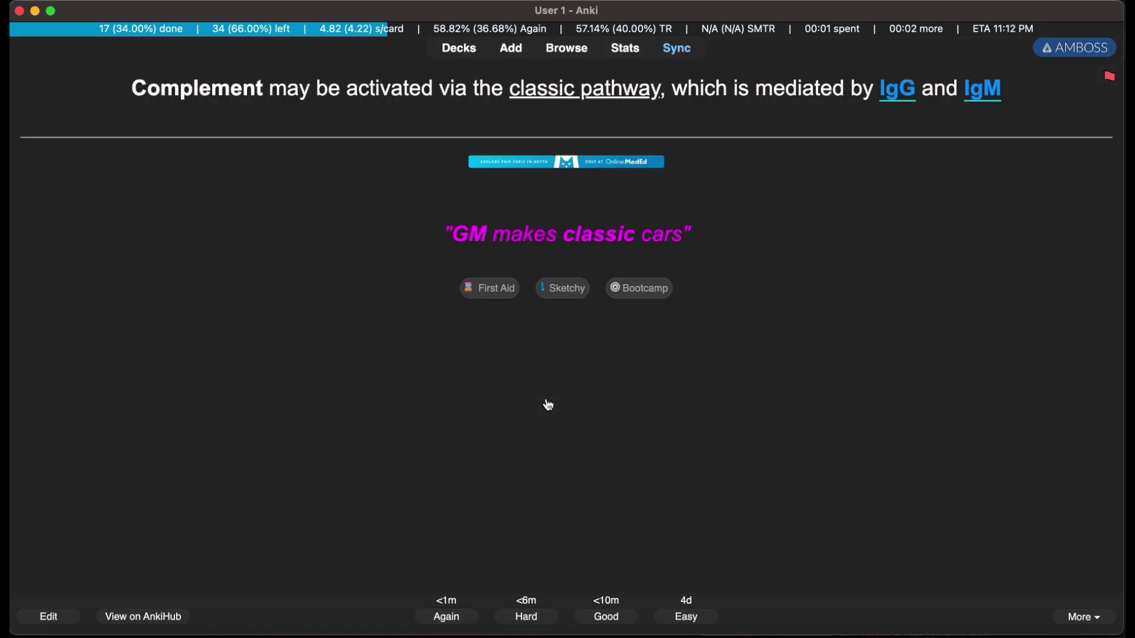
pyautogui.press('space')
pyautogui.press('space')
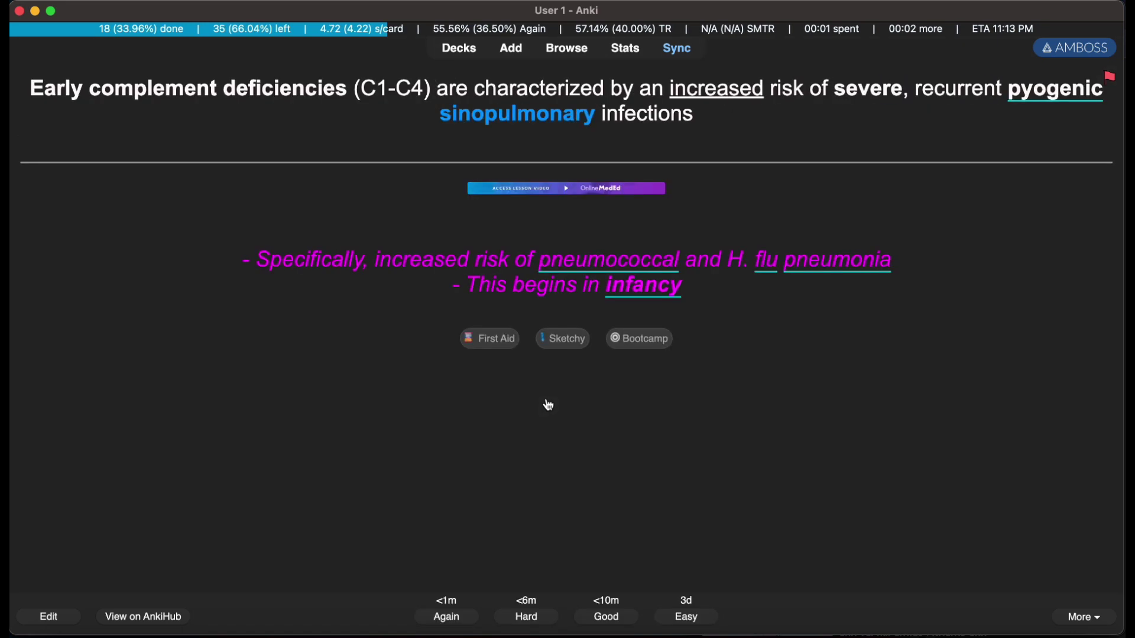
pyautogui.press('space')
pyautogui.press('space')
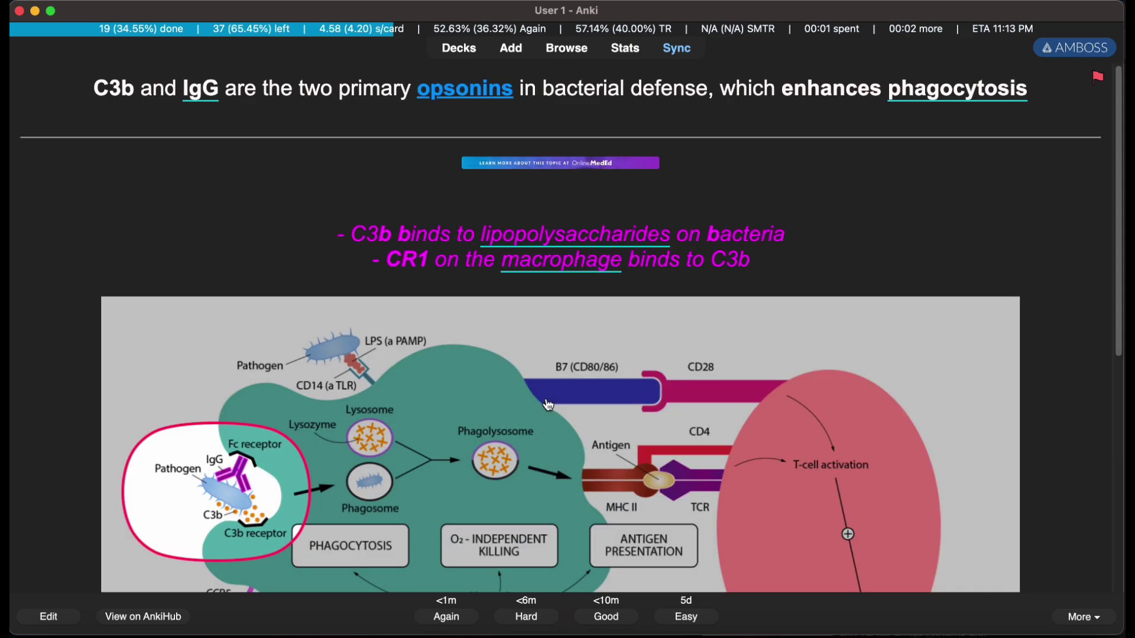
pyautogui.press('space')
pyautogui.press('space')
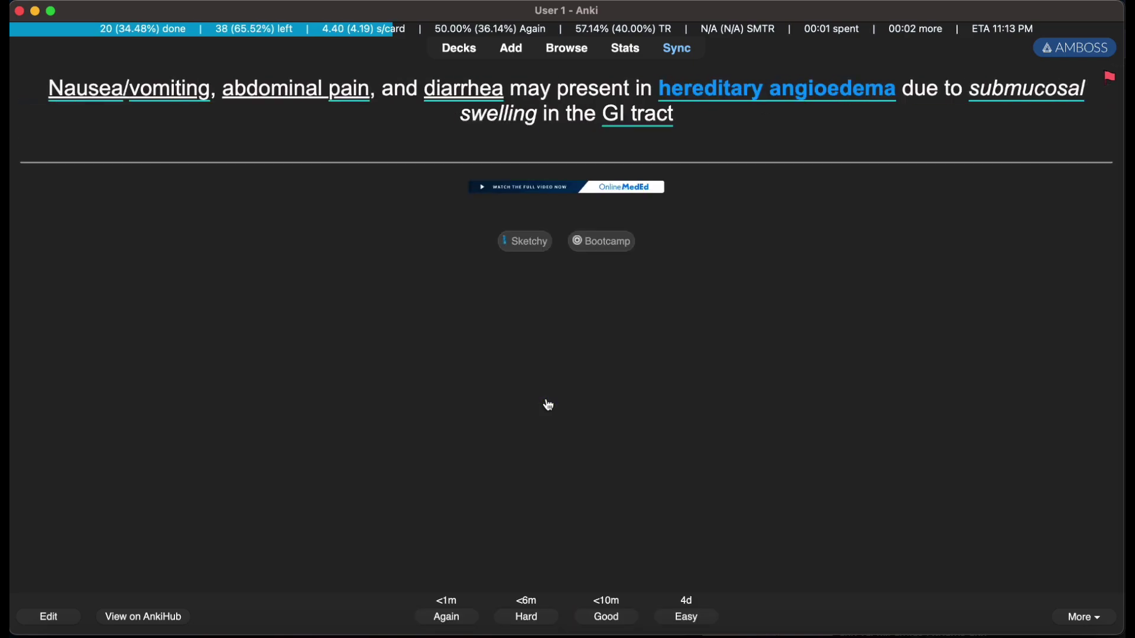
pyautogui.press('space')
pyautogui.press('space')
pyautogui.press('space')
pyautogui.press('space')
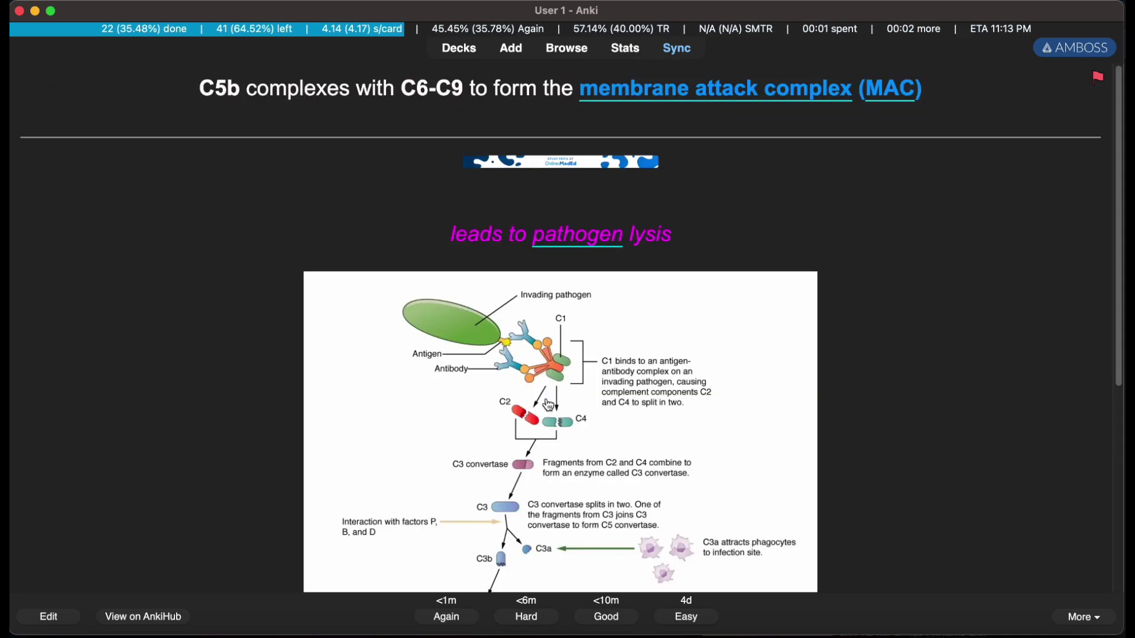
pyautogui.press('space')
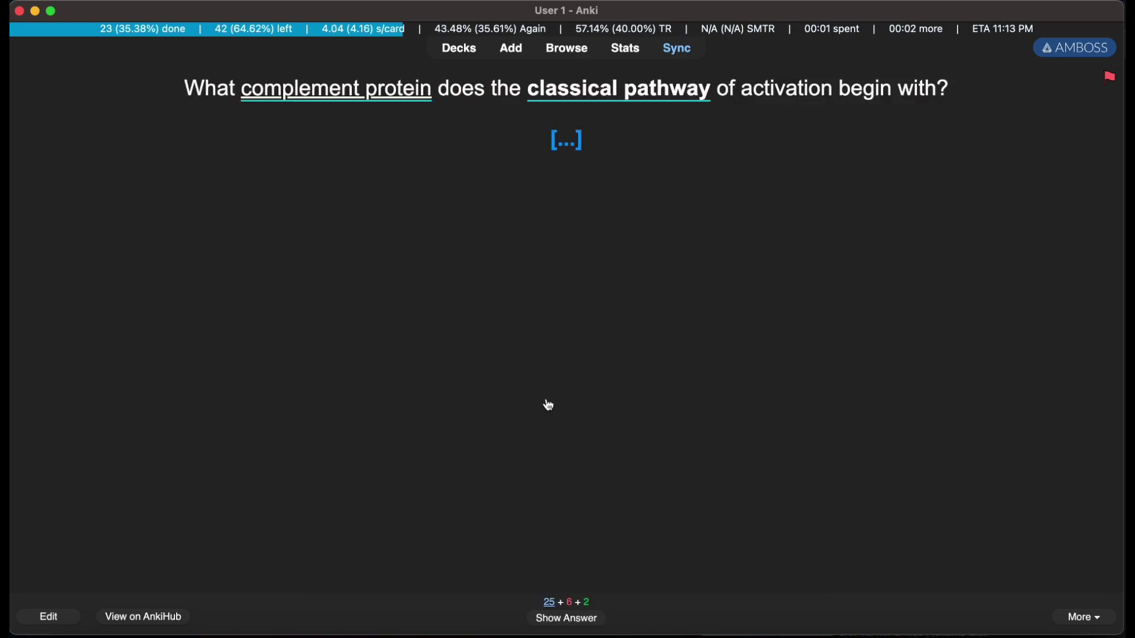
pyautogui.click(477, 47)
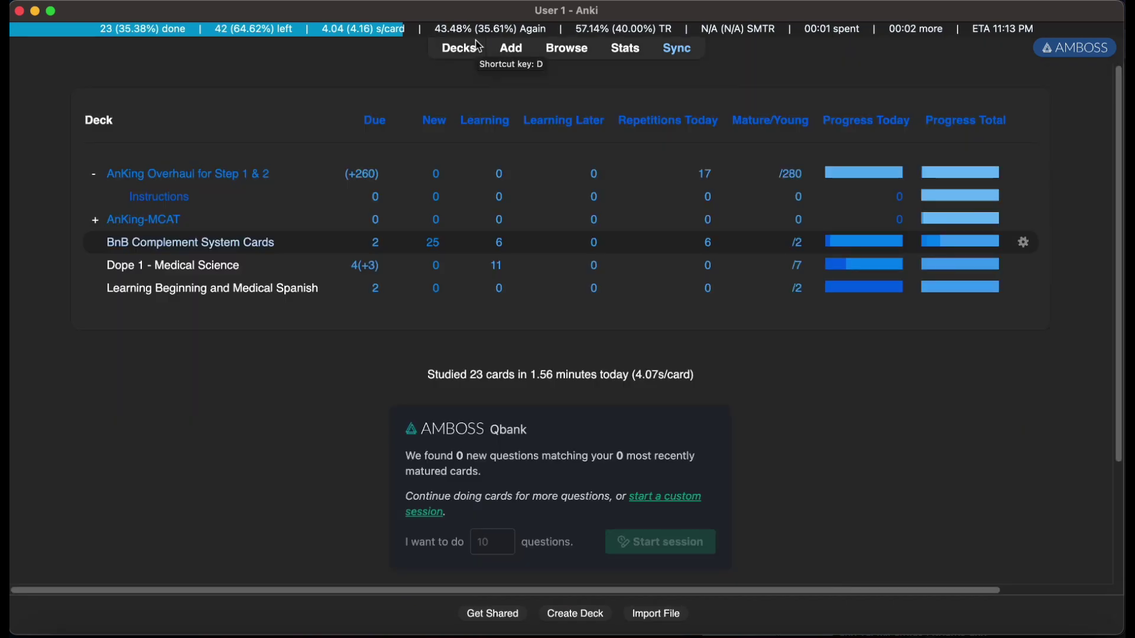
# Browse the BnB deck's 33 cards, select them all, and remove their red flag.
pyautogui.click(260, 243)
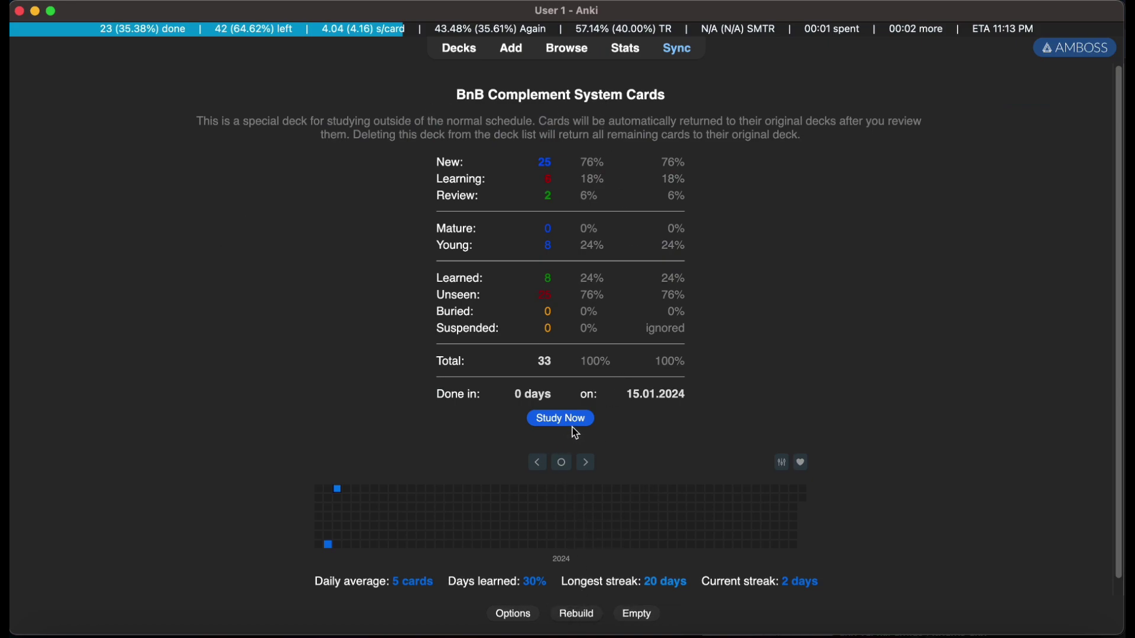
pyautogui.click(571, 49)
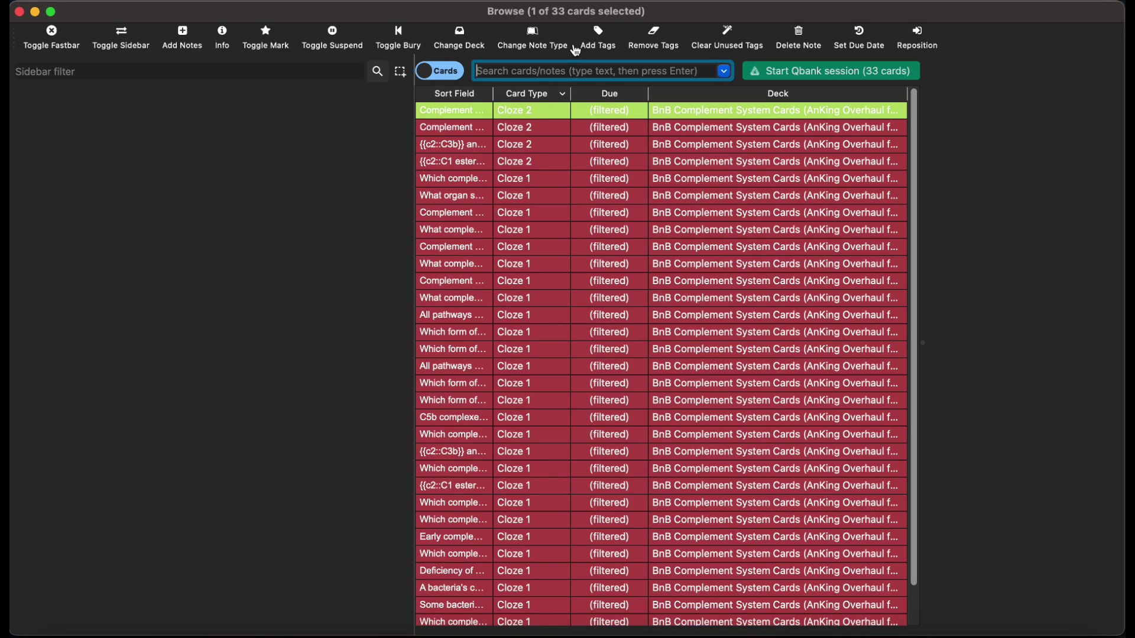
pyautogui.click(92, 0)
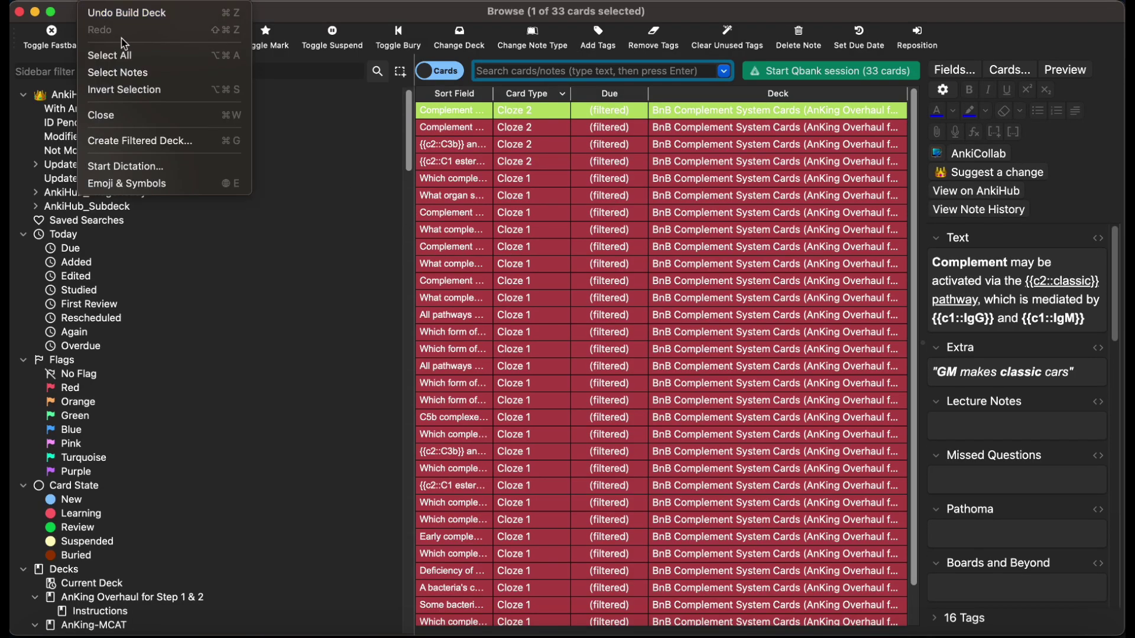
pyautogui.click(118, 55)
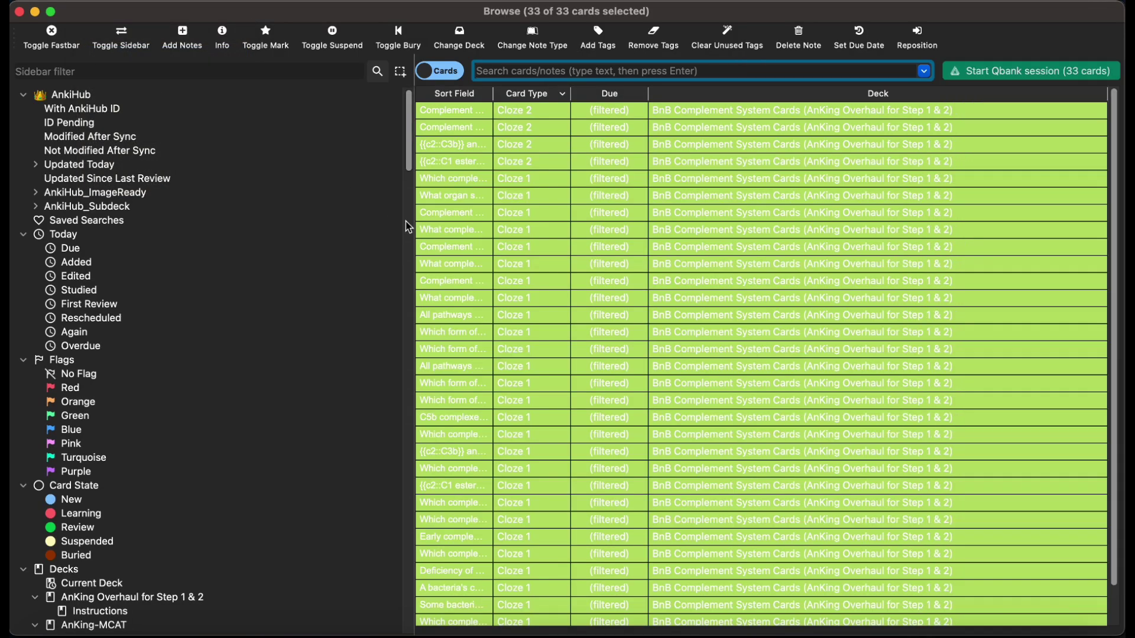
pyautogui.scroll(-2, 517, 329)
pyautogui.rightClick(516, 324)
pyautogui.moveTo(571, 456)
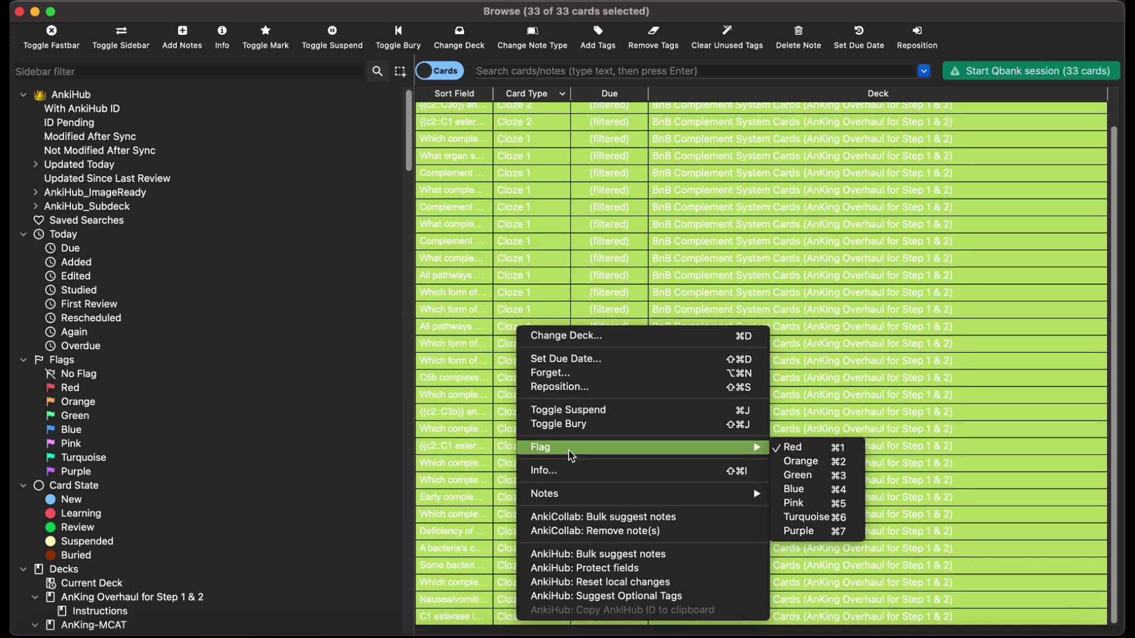
pyautogui.click(815, 450)
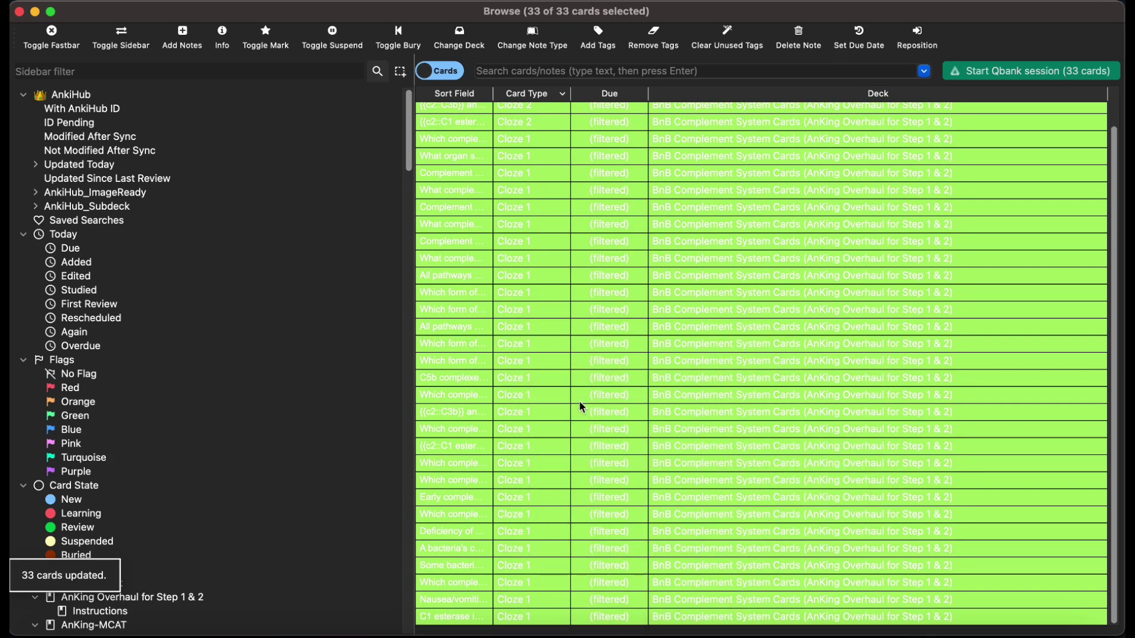
# Suspend all 33 cards and close the card browser.
pyautogui.scroll(2, 582, 407)
pyautogui.rightClick(579, 401)
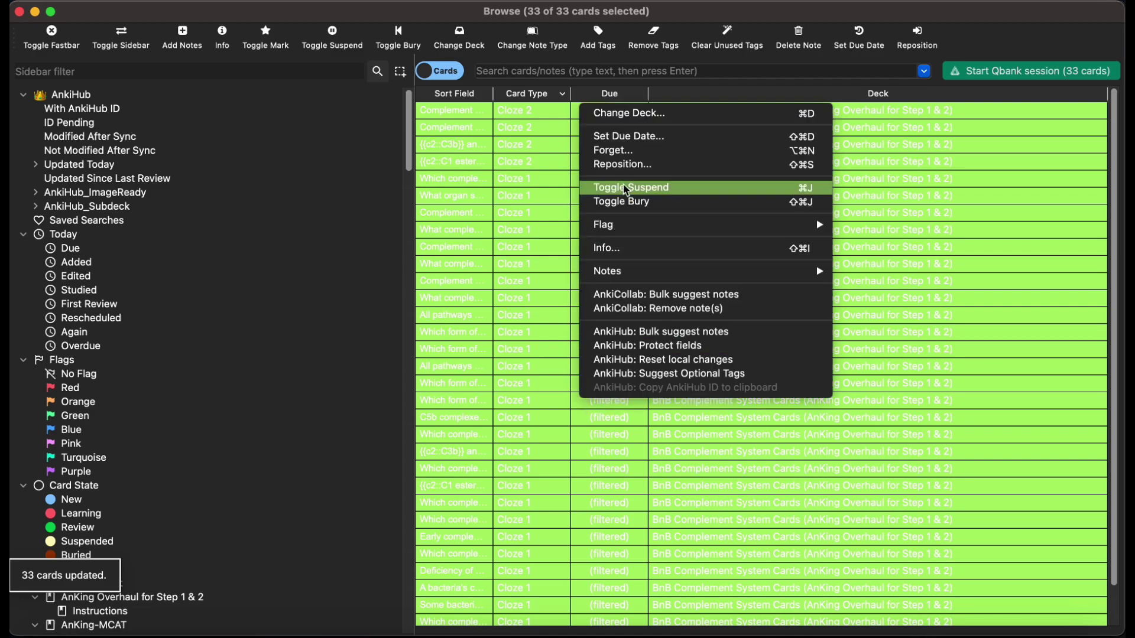
pyautogui.click(626, 188)
pyautogui.click(601, 226)
pyautogui.scroll(-2, 580, 282)
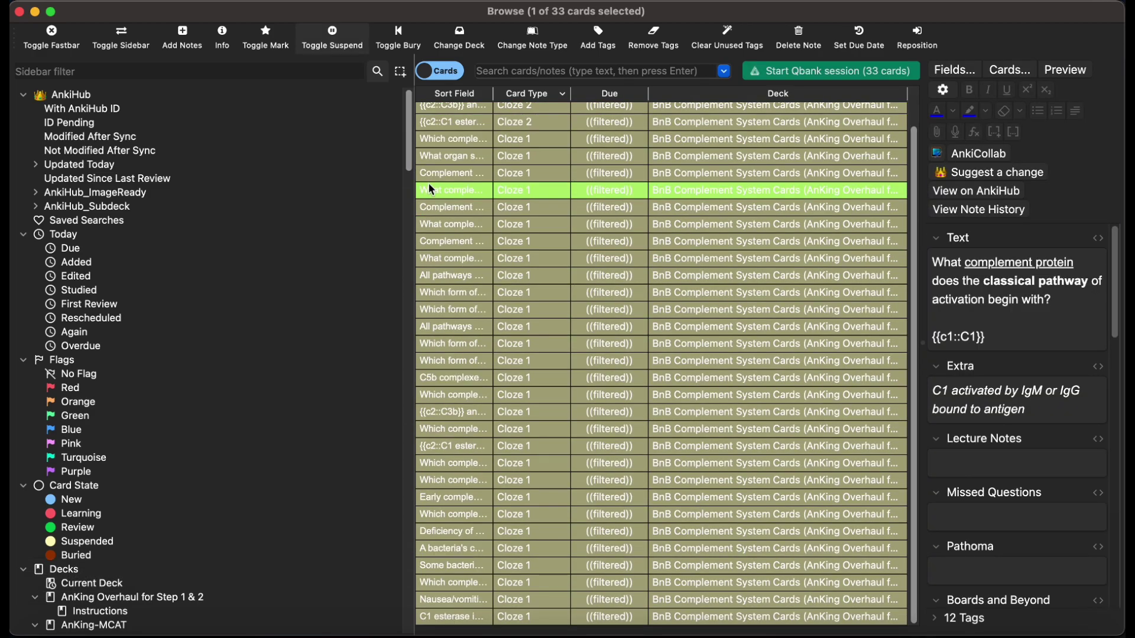
pyautogui.click(19, 11)
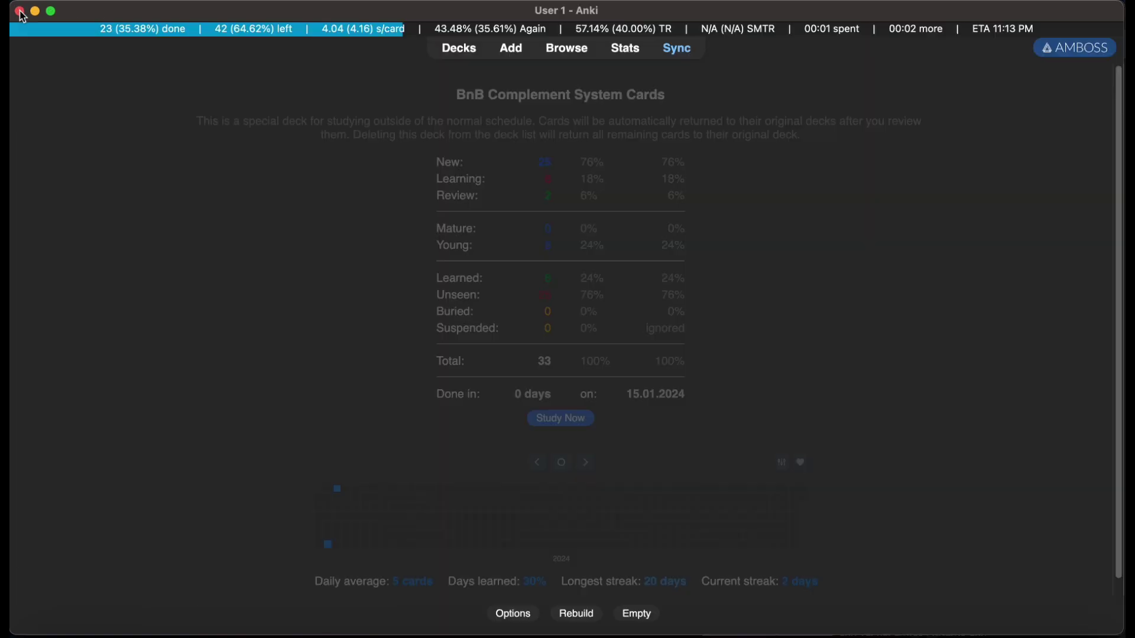
# From the deck list, delete the BnB Complement System Cards filtered deck via its gear menu.
pyautogui.click(457, 52)
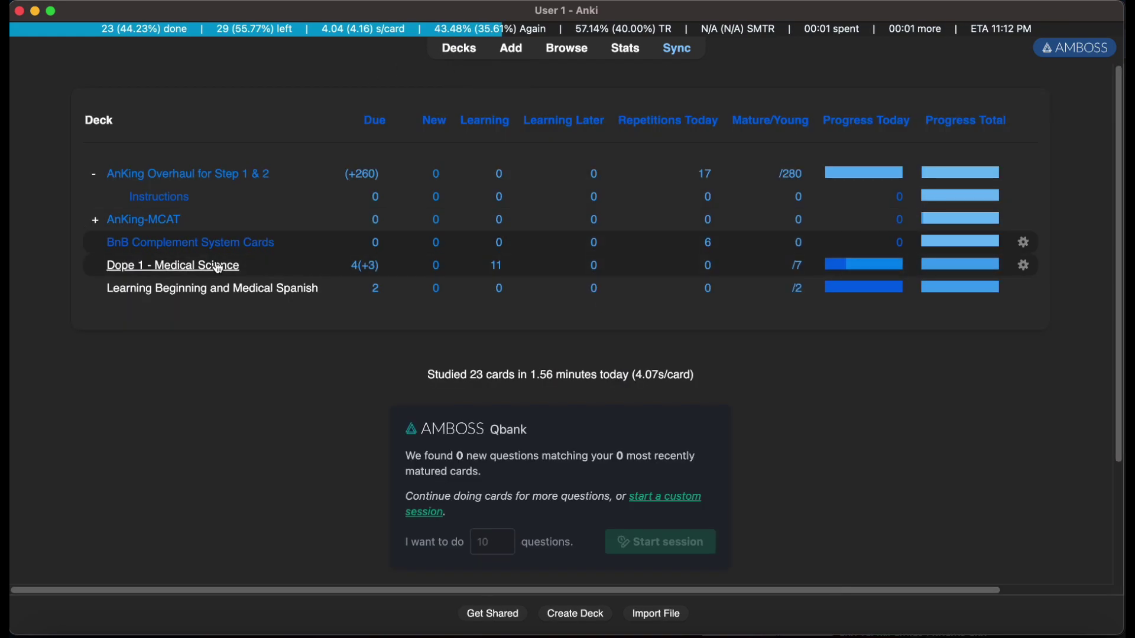
pyautogui.click(1026, 244)
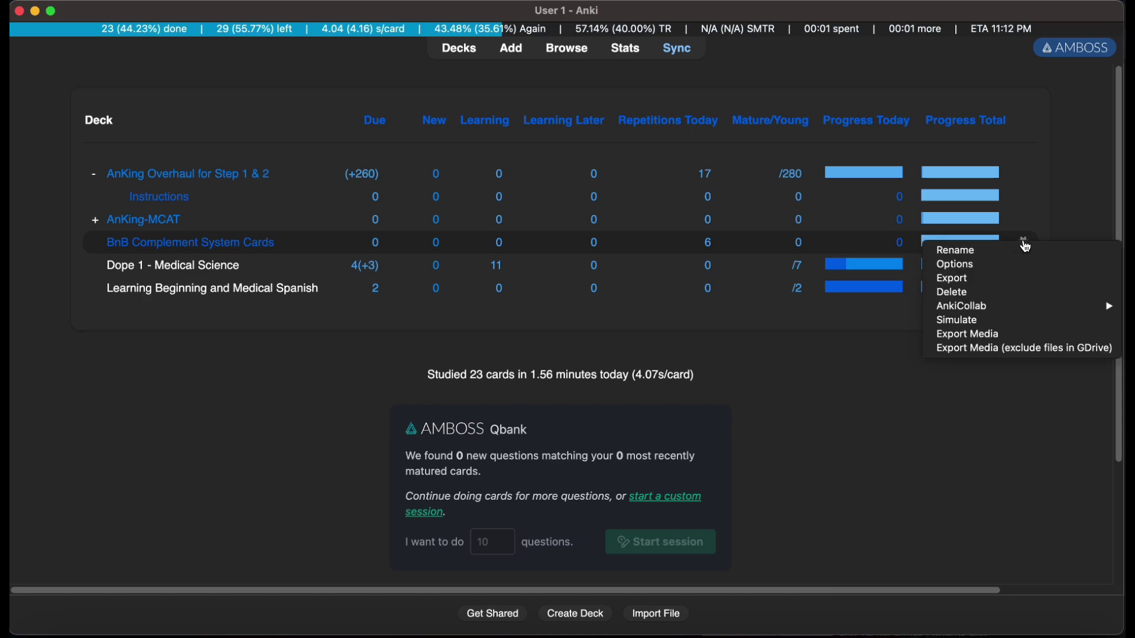
pyautogui.click(1003, 292)
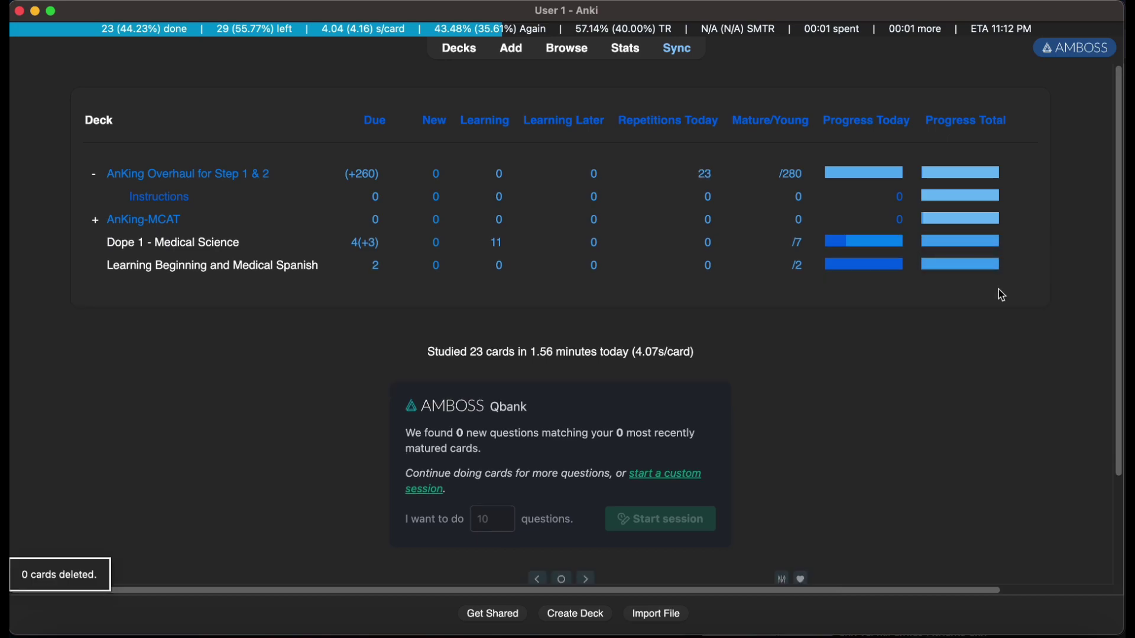